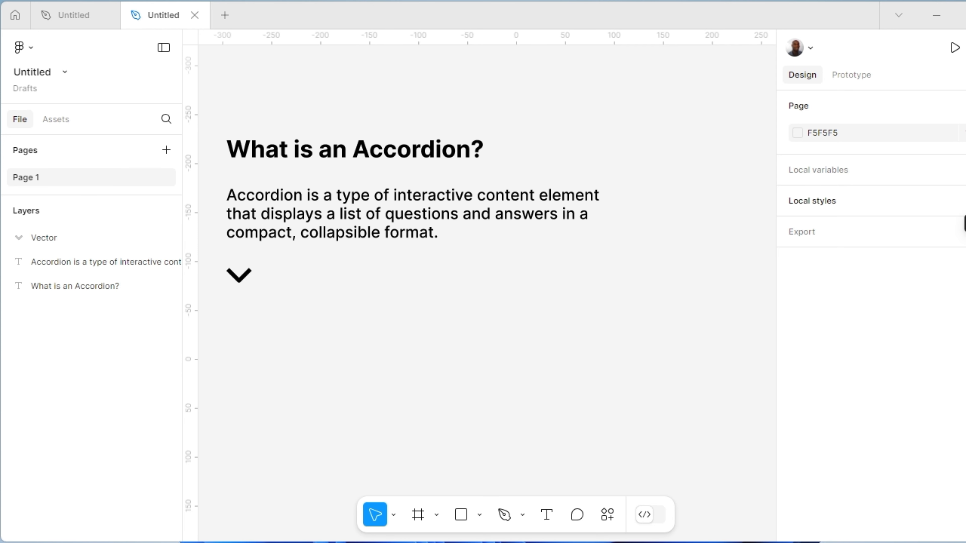
Create a local color style named Primary Color with the hex value 6560FF
left_click(965, 201)
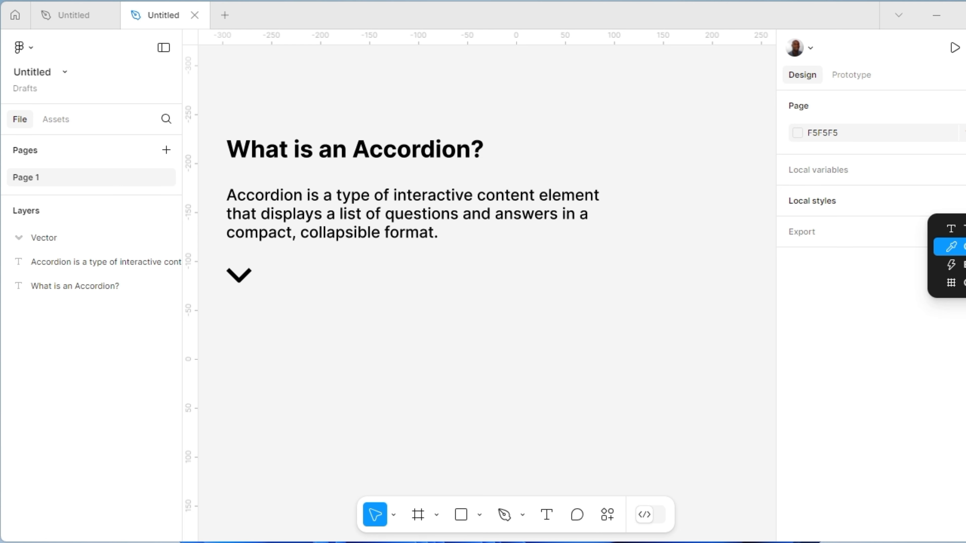
left_click(962, 246)
type("Pr")
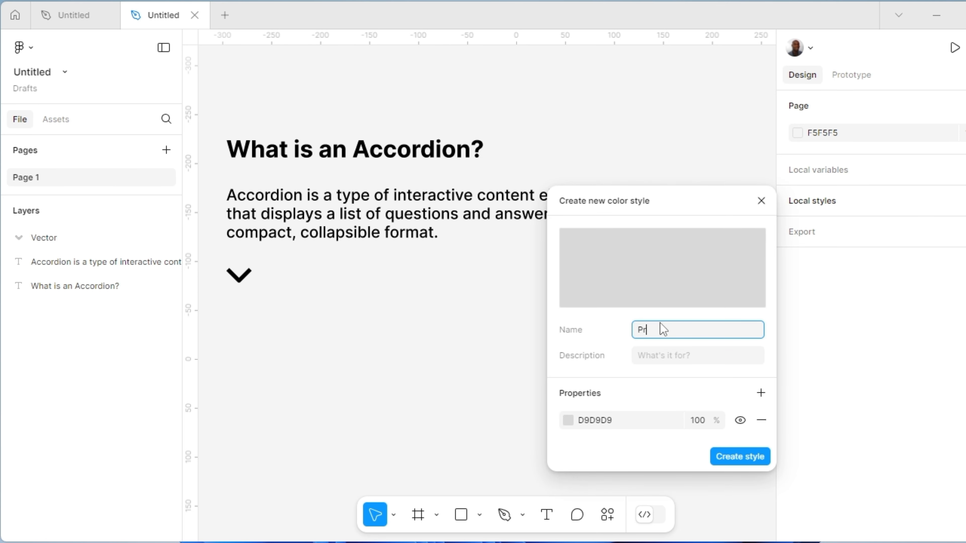
type("imary Color")
left_click(567, 420)
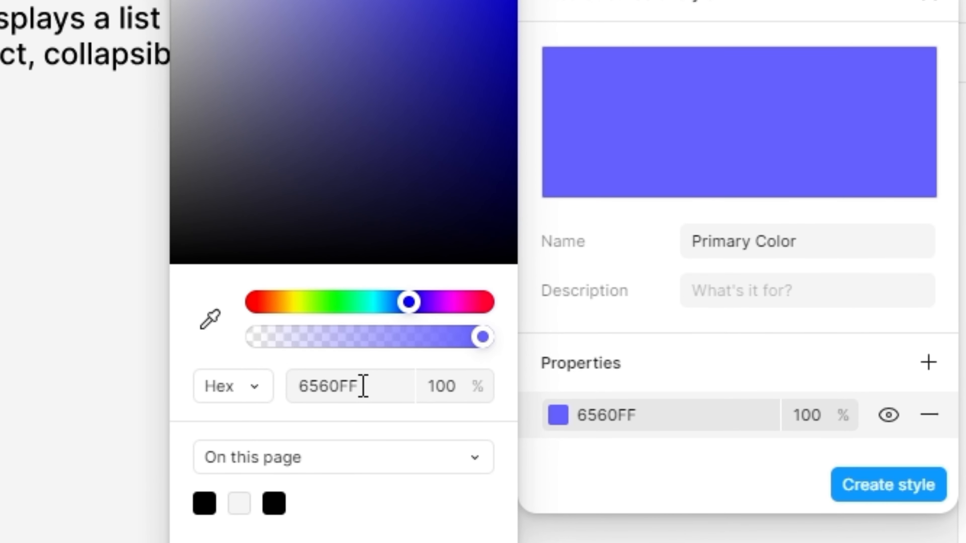
left_click(873, 489)
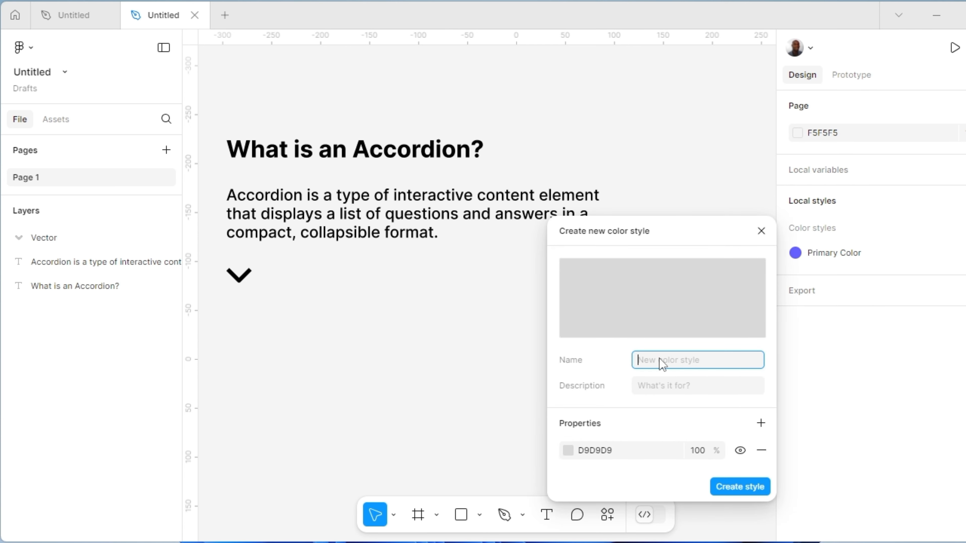
Create a second local color style named Gray with the hex value 696969
type("Gray")
left_click(568, 451)
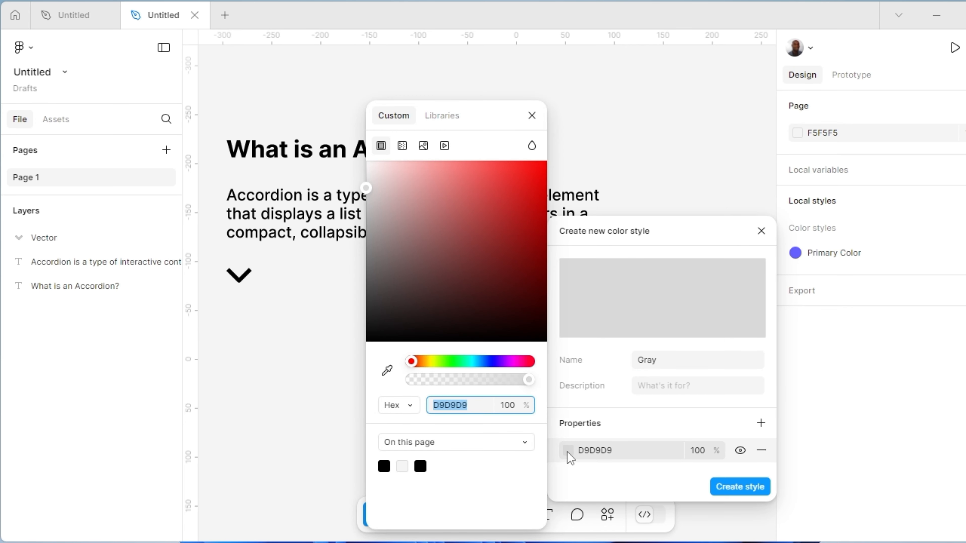
left_click_drag(367, 208, 367, 267)
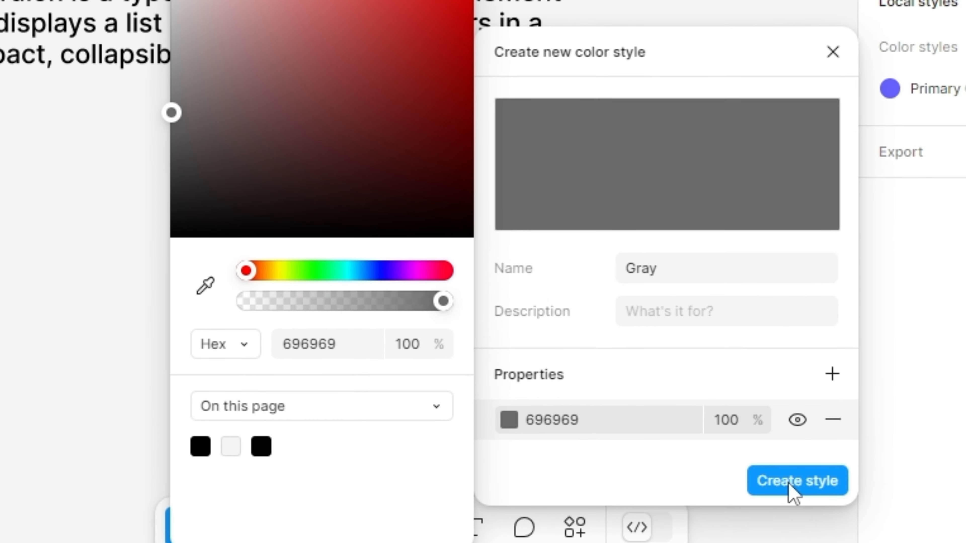
left_click(793, 492)
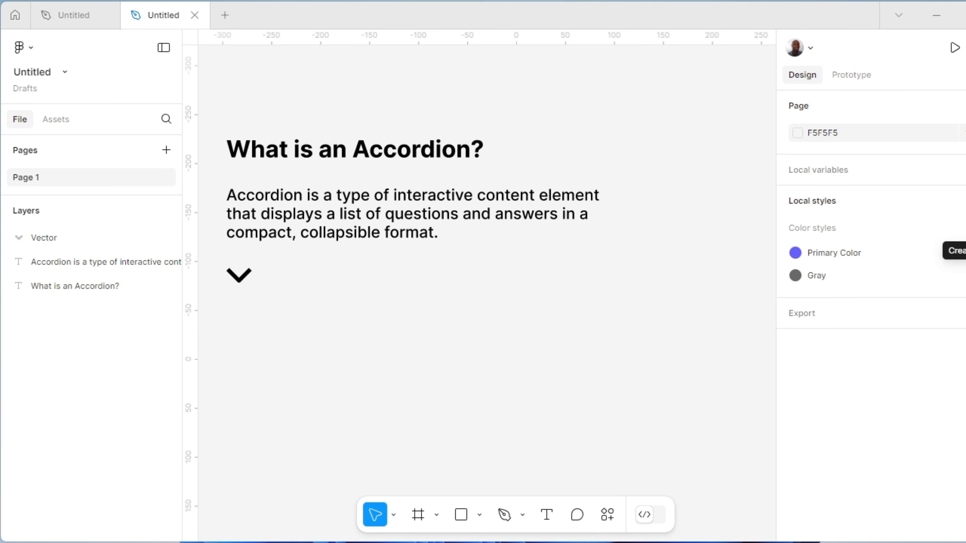
Create a third local color style named White with the hex value FFFFFF
left_click(965, 228)
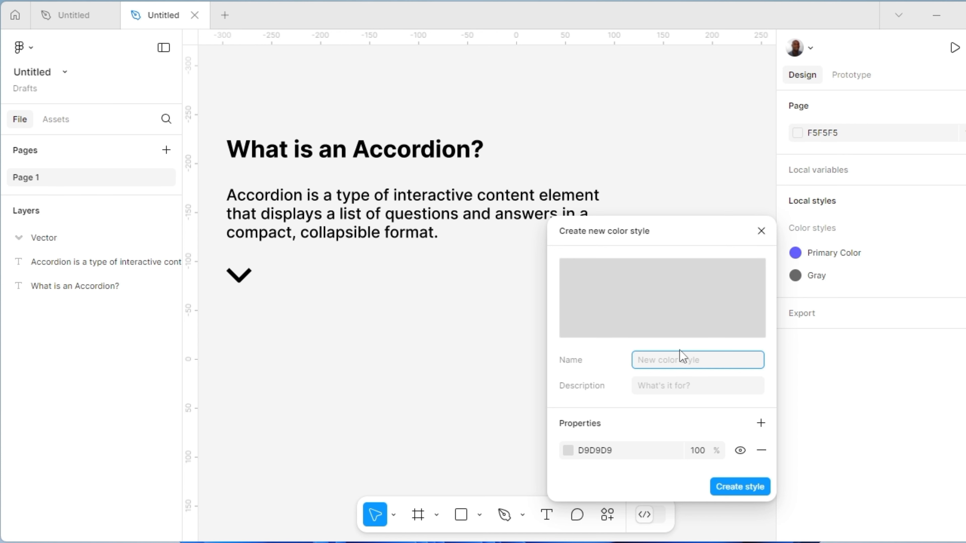
type("White")
left_click(568, 450)
type("FFFFFF")
key("Return")
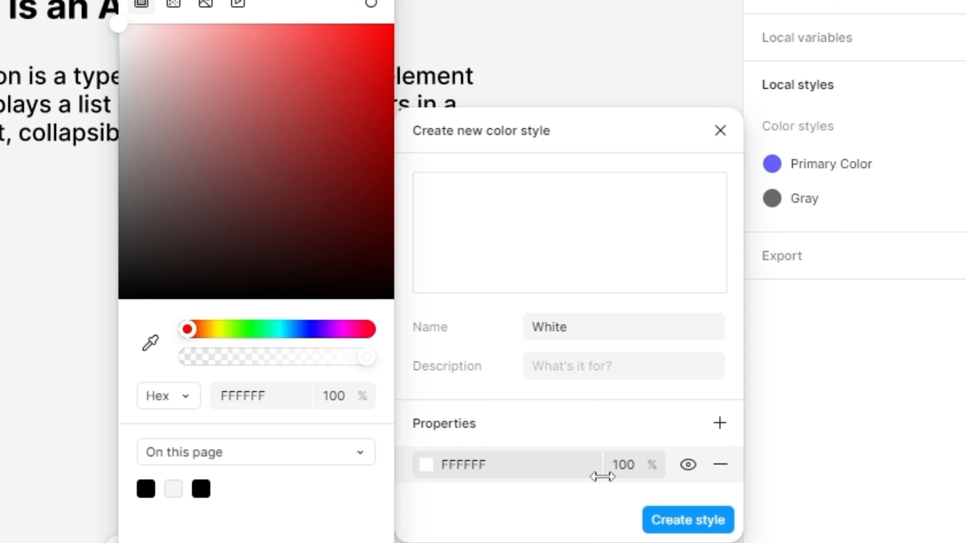
left_click(682, 522)
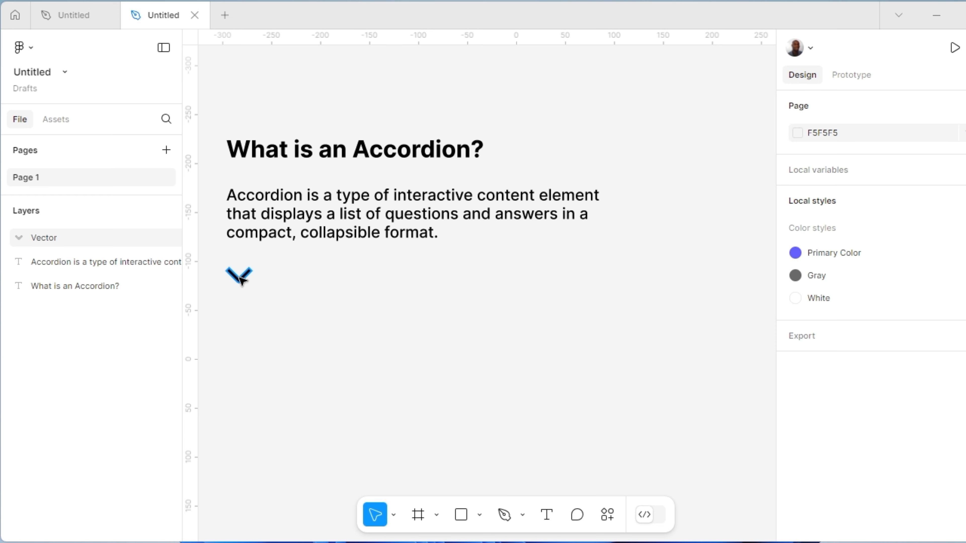
Move the chevron vector beside the "What is an Accordion?" heading, on its right, and wrap it in an auto layout frame
left_click_drag(240, 281, 603, 151)
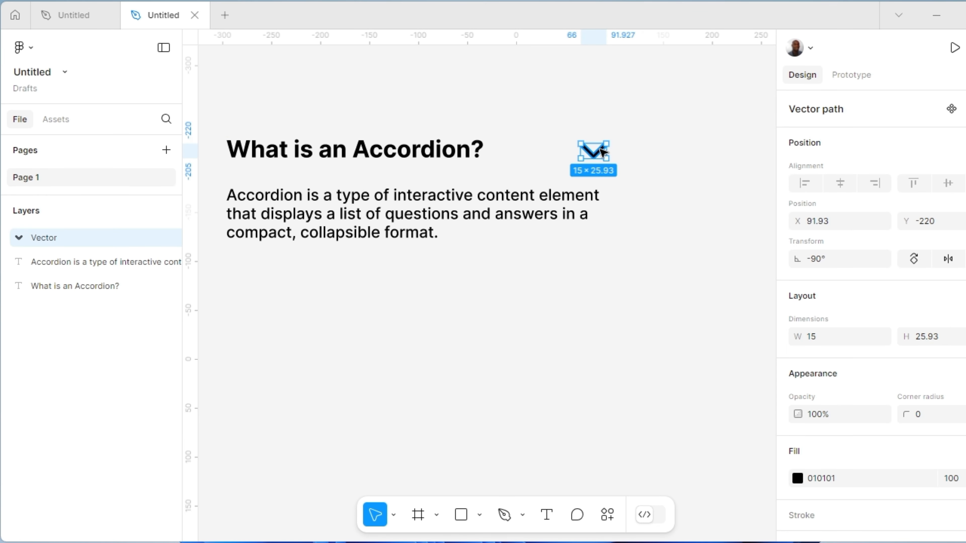
right_click(601, 152)
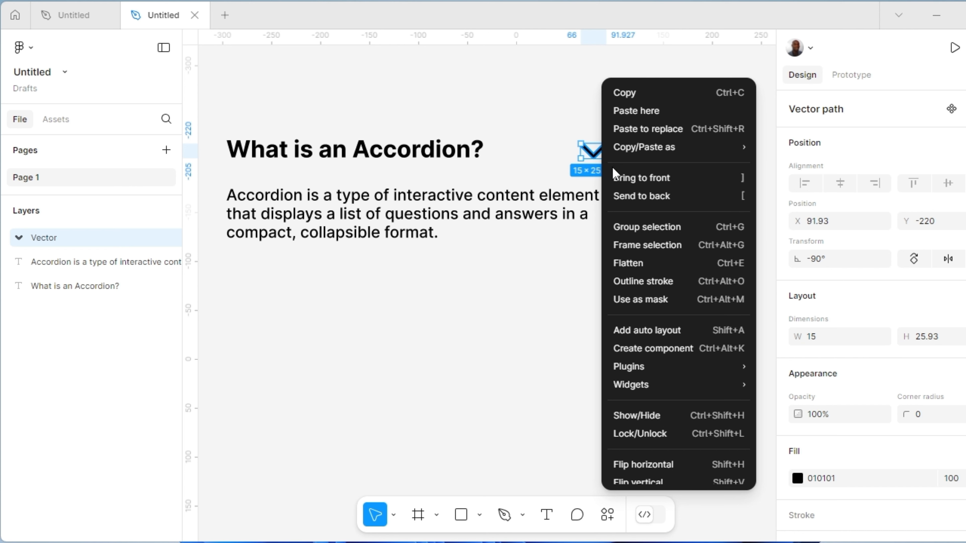
left_click(658, 331)
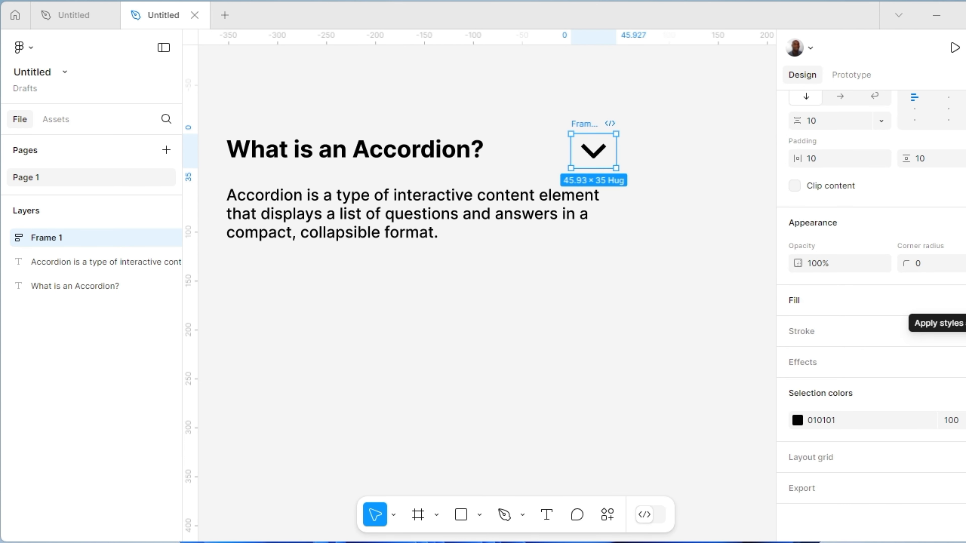
Apply the Primary Color style to the chevron frame's fill and the White style to the chevron vector
left_click(952, 300)
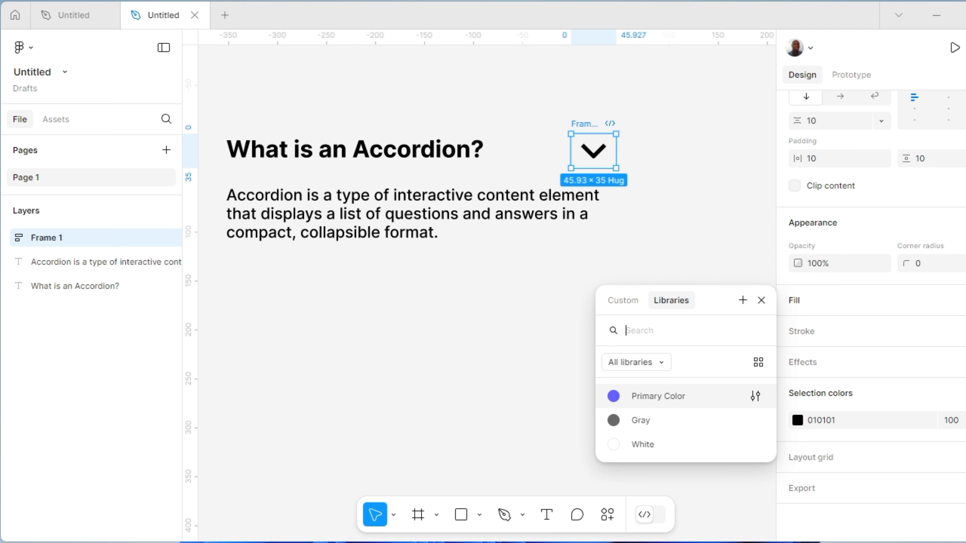
left_click(614, 397)
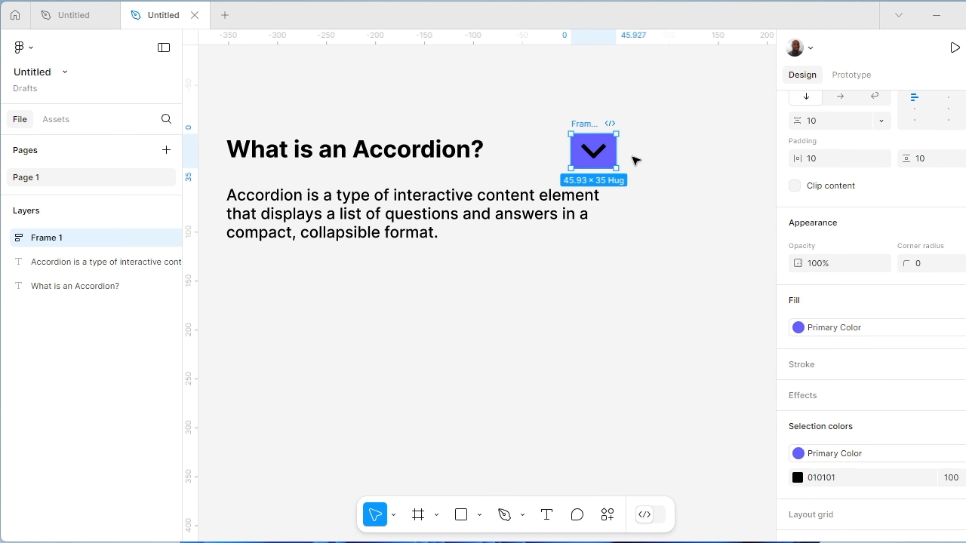
double_click(596, 159)
double_click(597, 159)
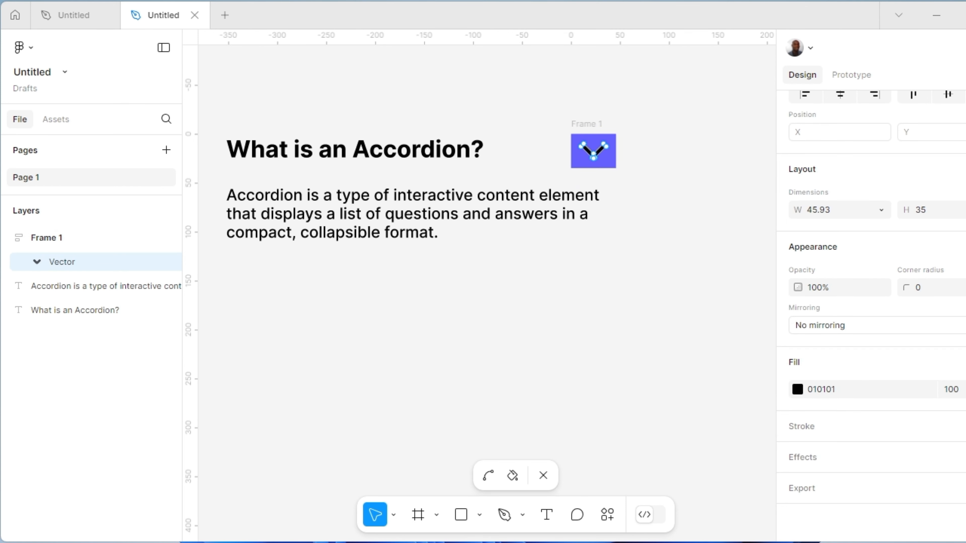
left_click(965, 362)
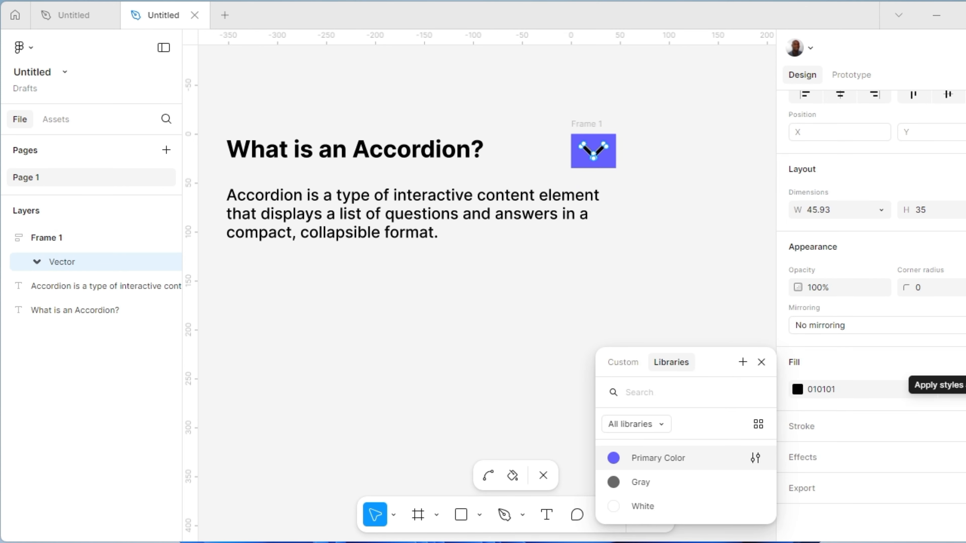
left_click(616, 509)
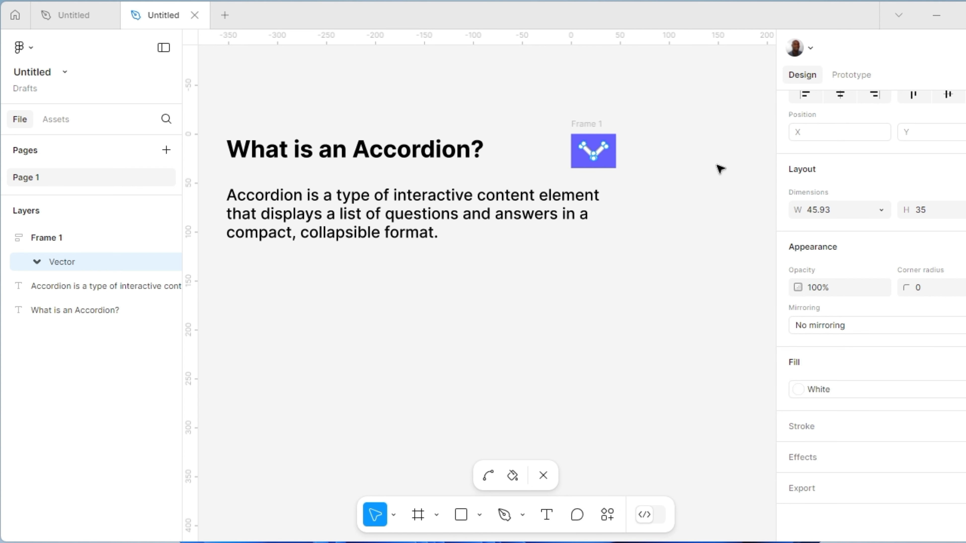
Resize the chevron frame to 45 by 45 and align the chevron to its center
left_click(591, 125)
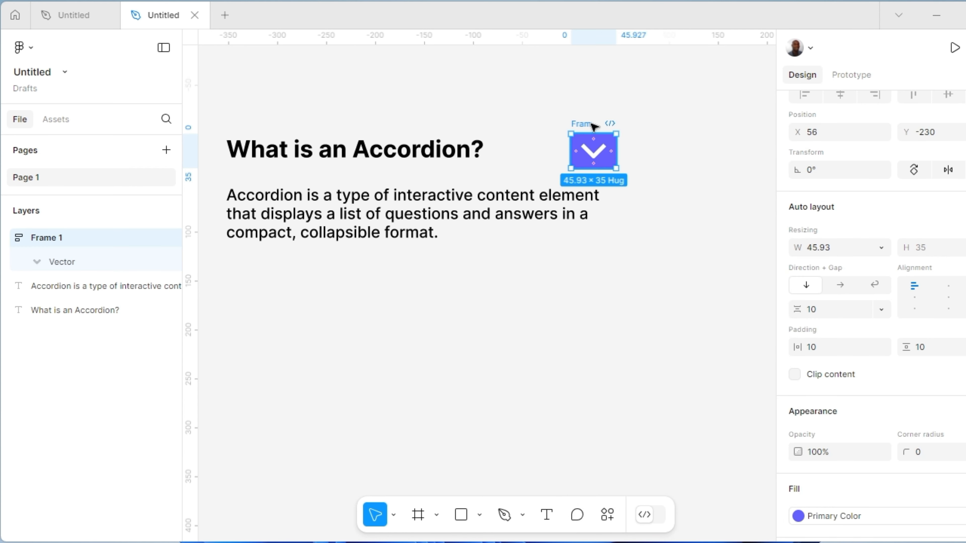
left_click(814, 248)
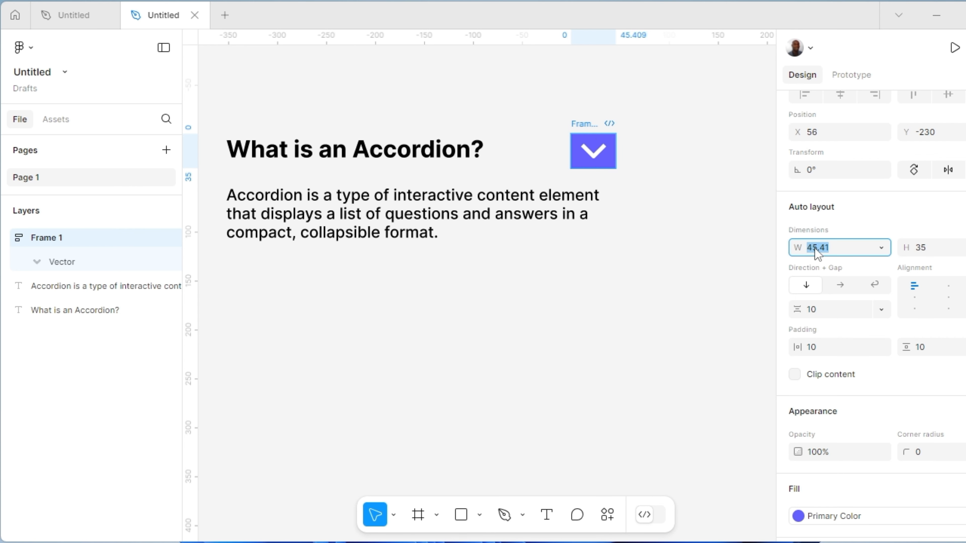
type("45")
key("Return")
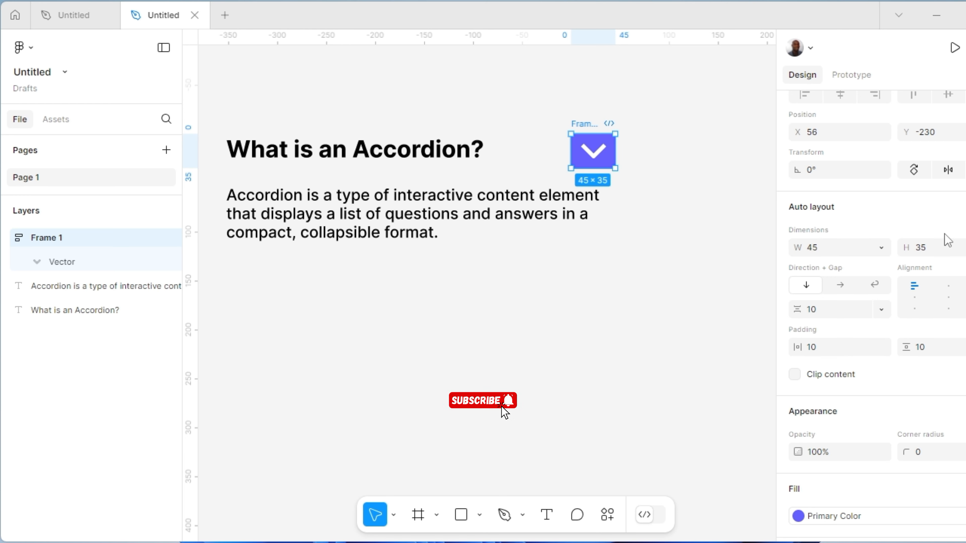
left_click(923, 247)
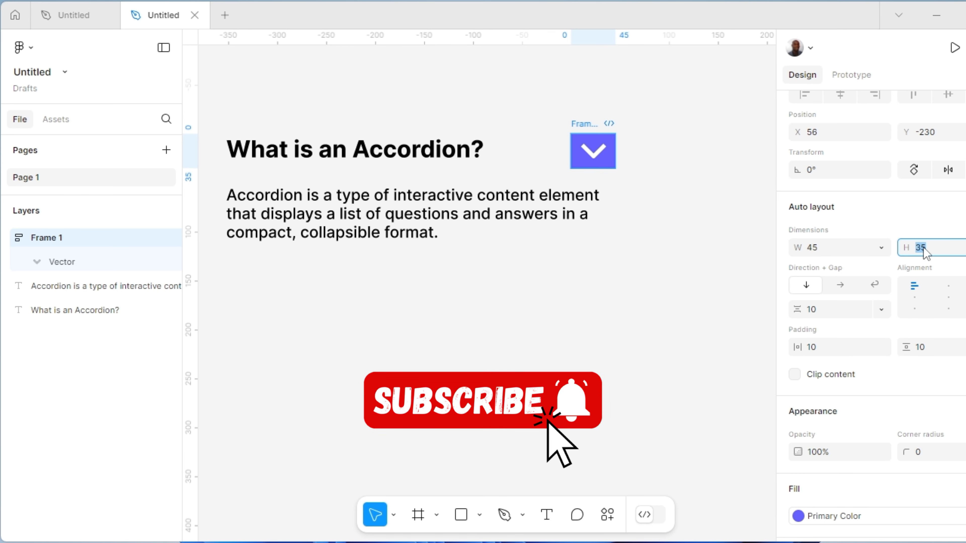
type("45")
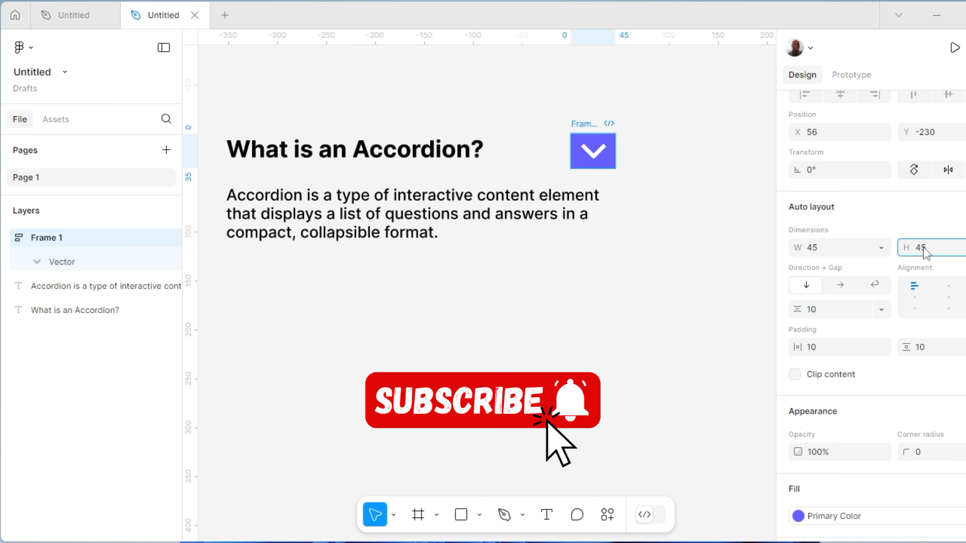
key("Return")
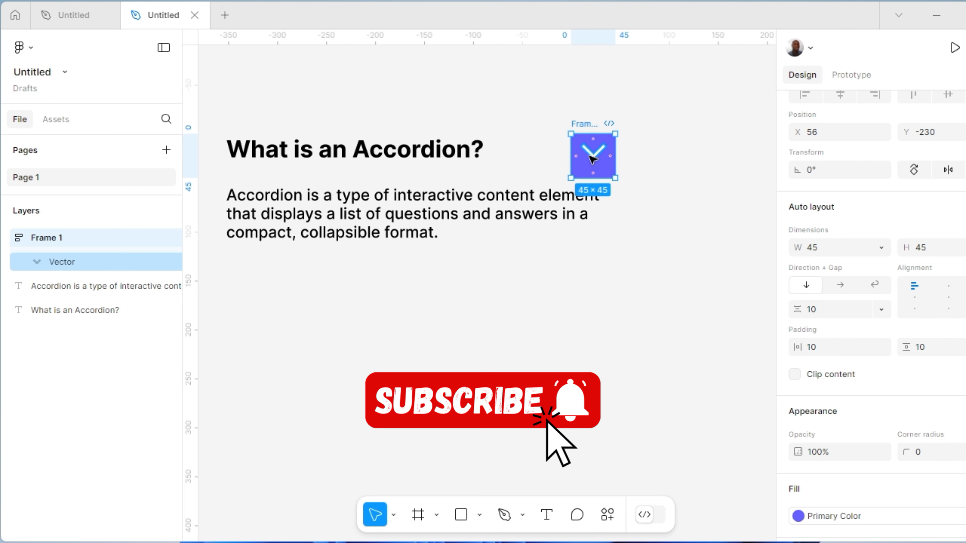
left_click(947, 301)
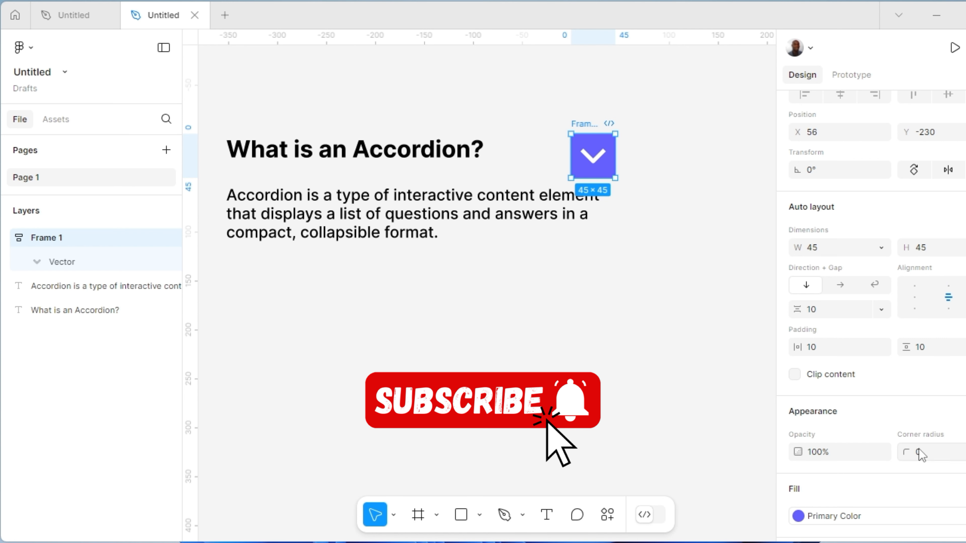
Round the chevron frame into a circle with corner radius 22.5 and shift it slightly left to X 47, Y -229
left_click(919, 456)
key("Return")
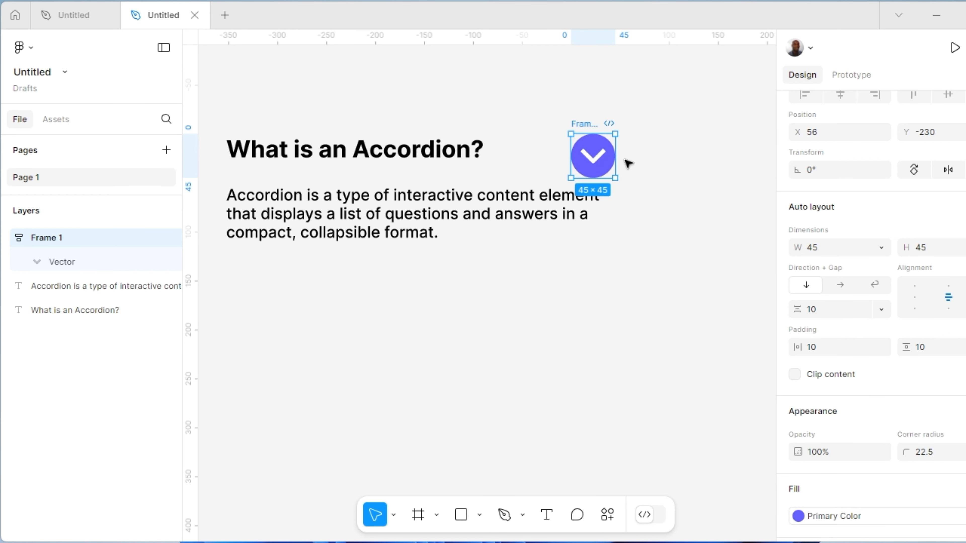
left_click_drag(594, 159, 585, 160)
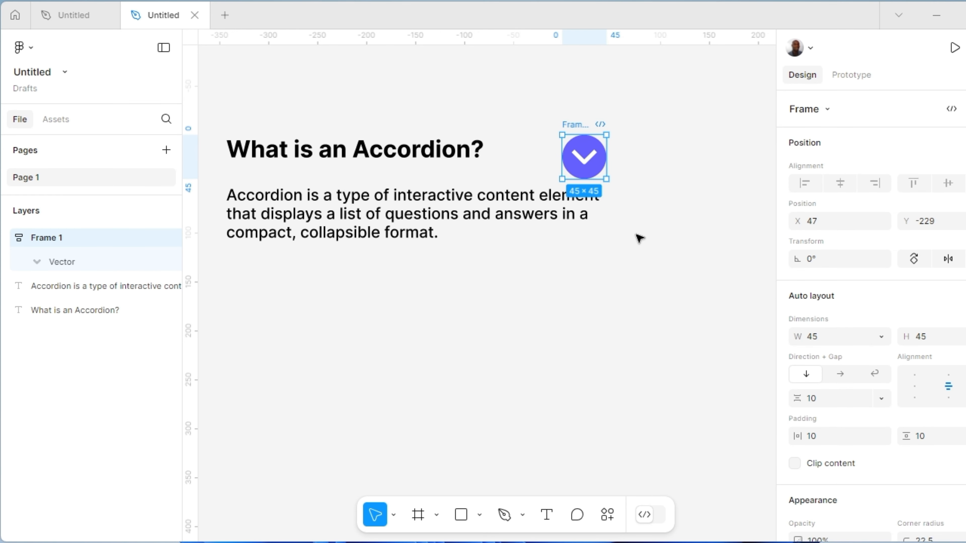
left_click(618, 227)
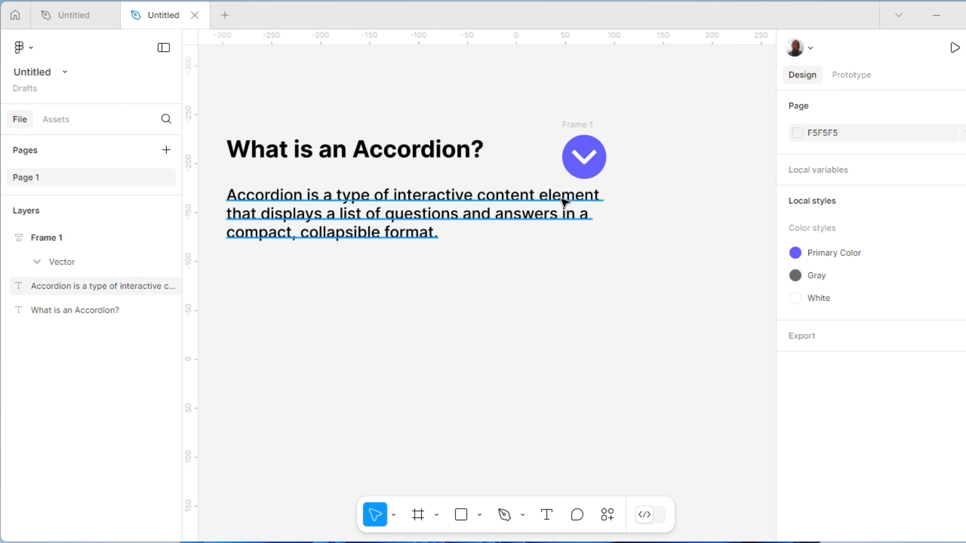
Combine the heading and the round chevron button in one auto layout frame and center-align its contents
left_click(371, 156)
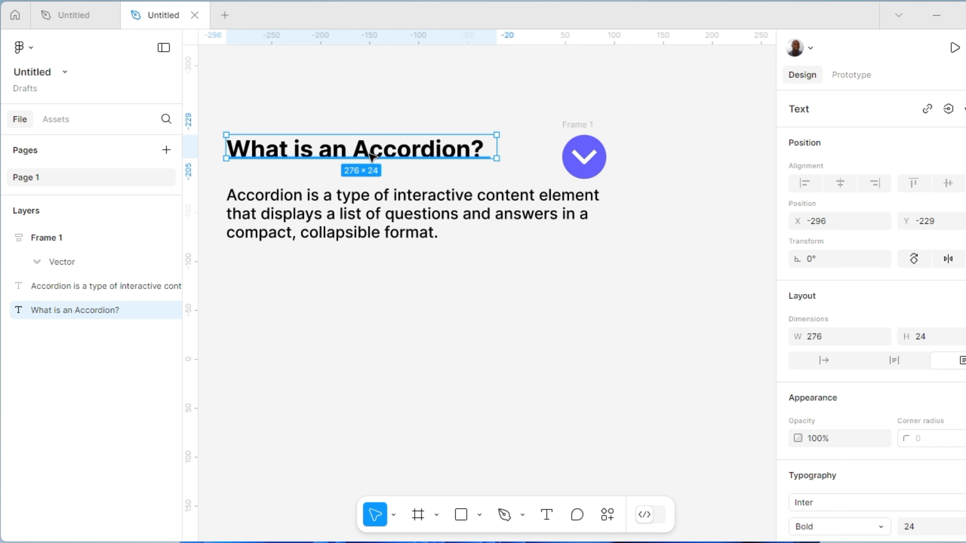
left_click(580, 130, "shift")
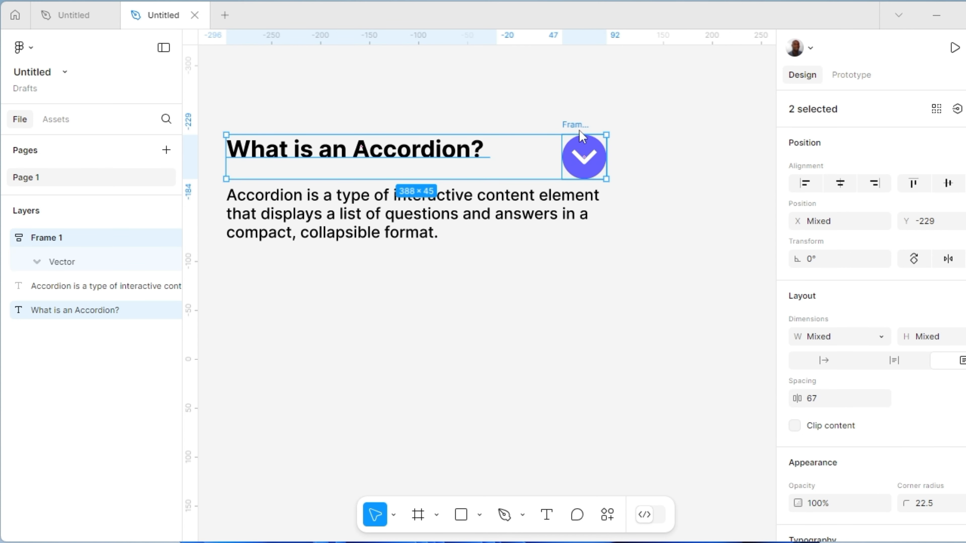
right_click(579, 130)
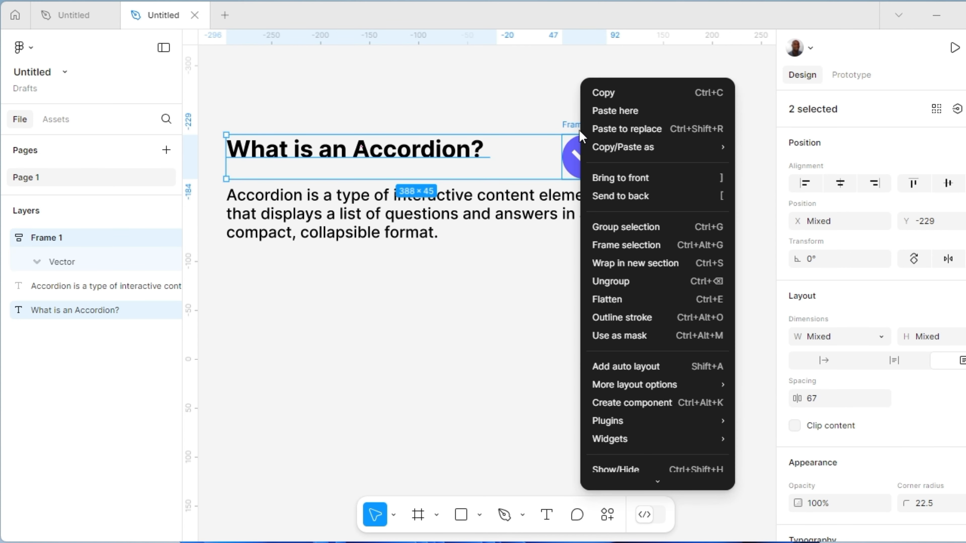
left_click(634, 367)
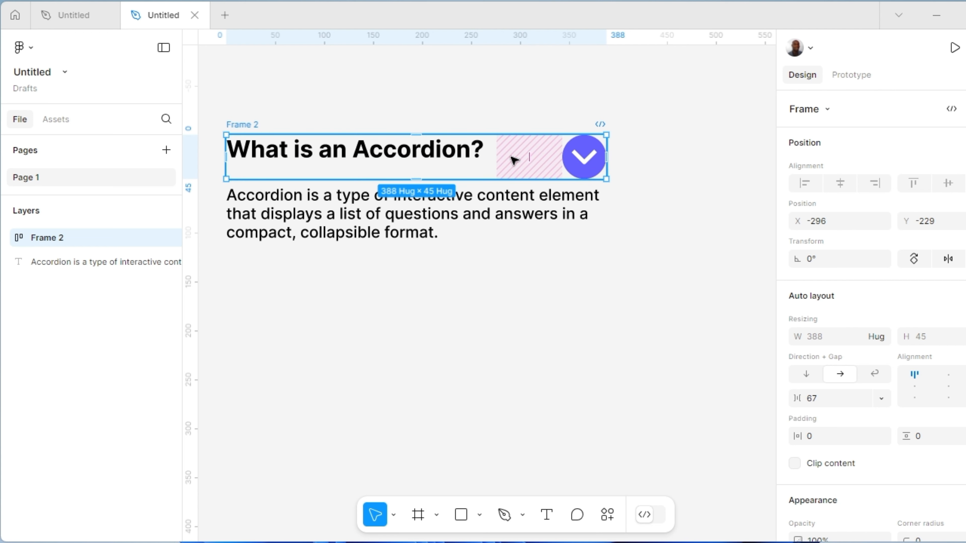
left_click(948, 387)
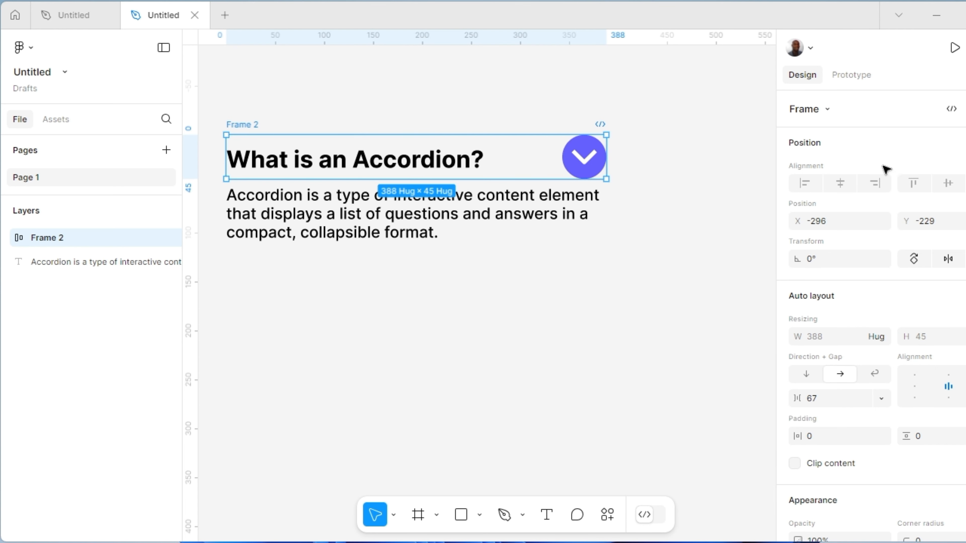
left_click(669, 261)
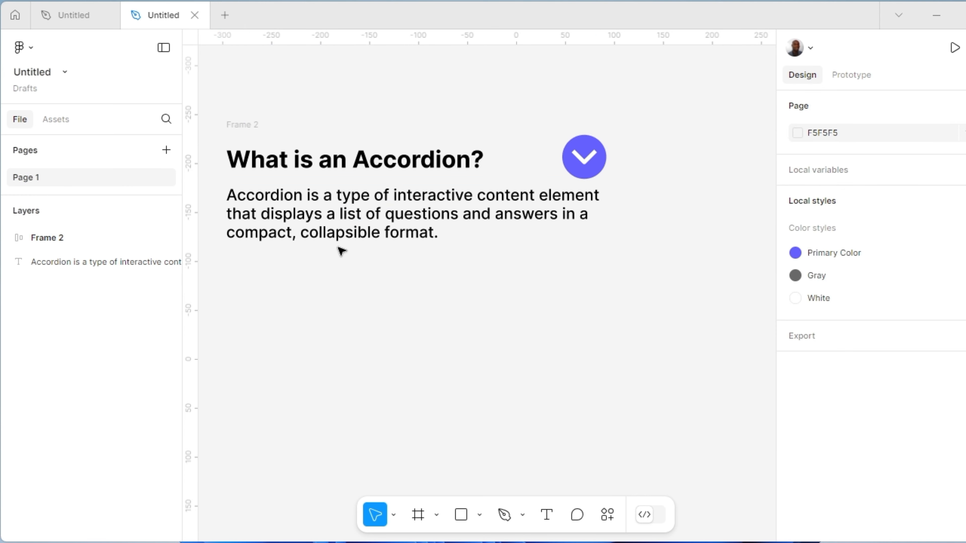
Wrap the description text below the heading in its own auto layout frame
left_click(311, 220)
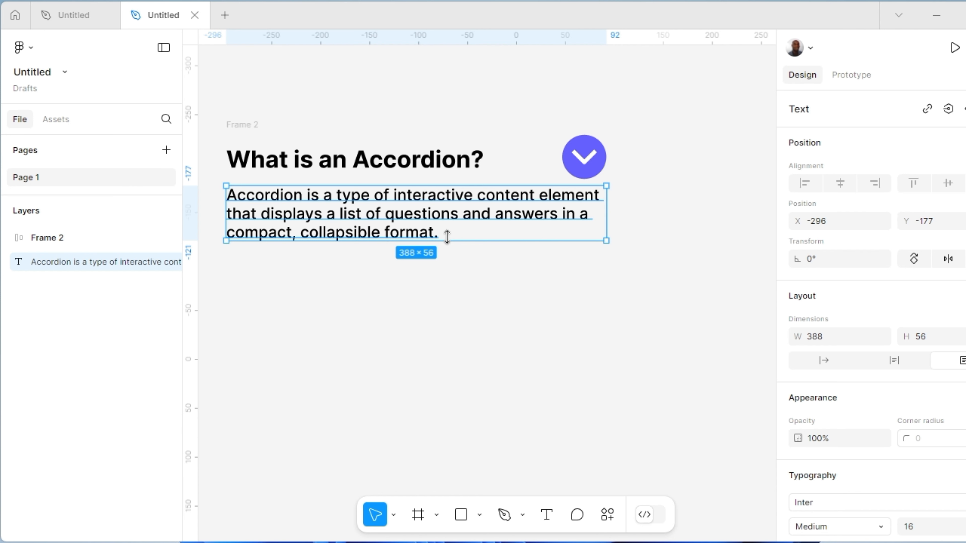
right_click(436, 231)
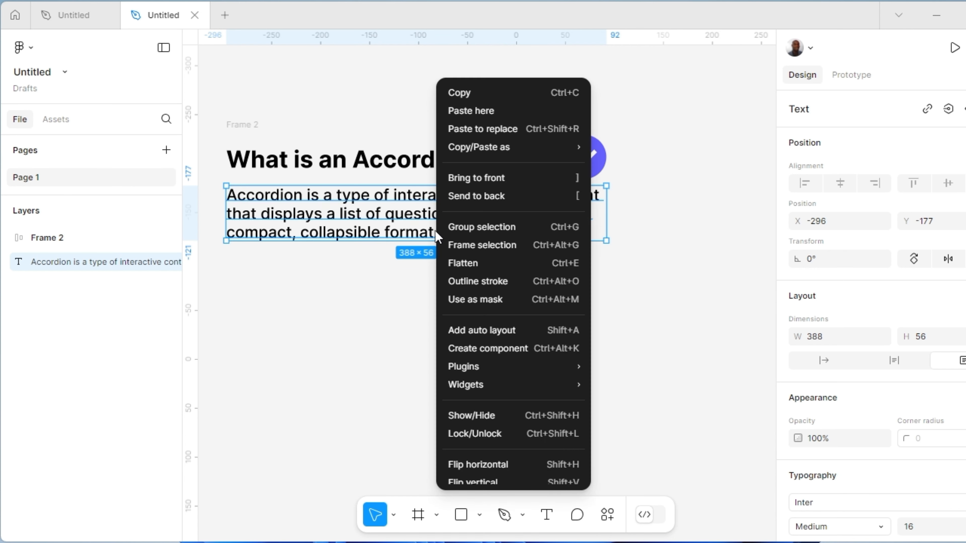
left_click(501, 330)
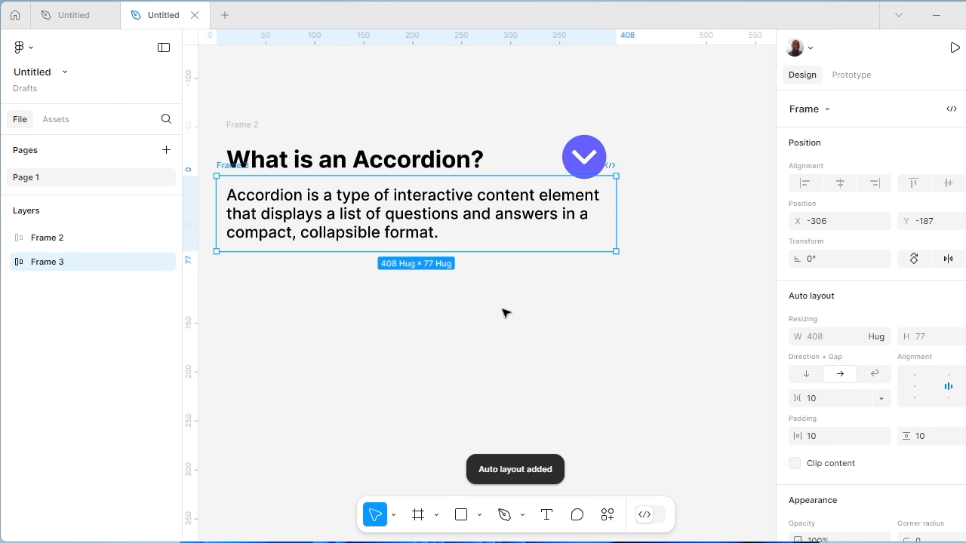
left_click(505, 262)
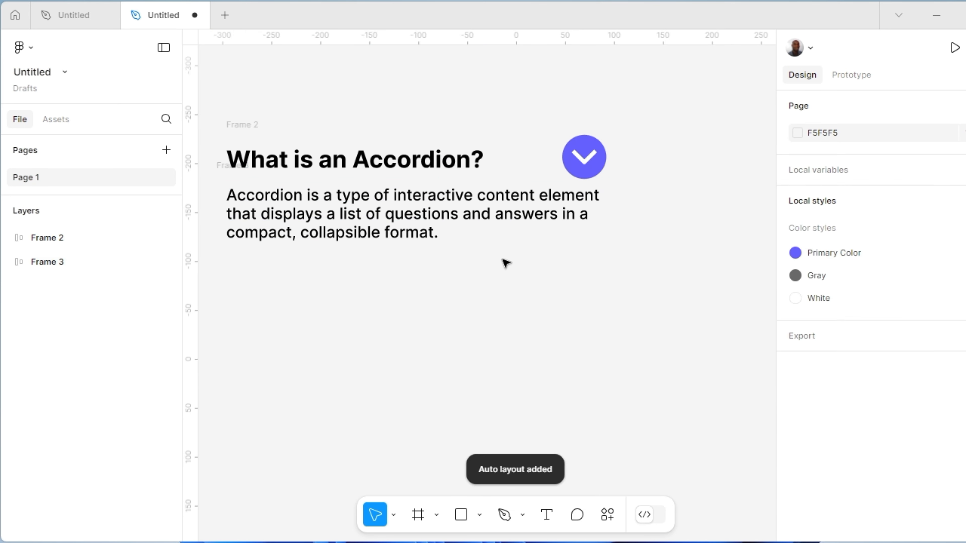
left_click(429, 200)
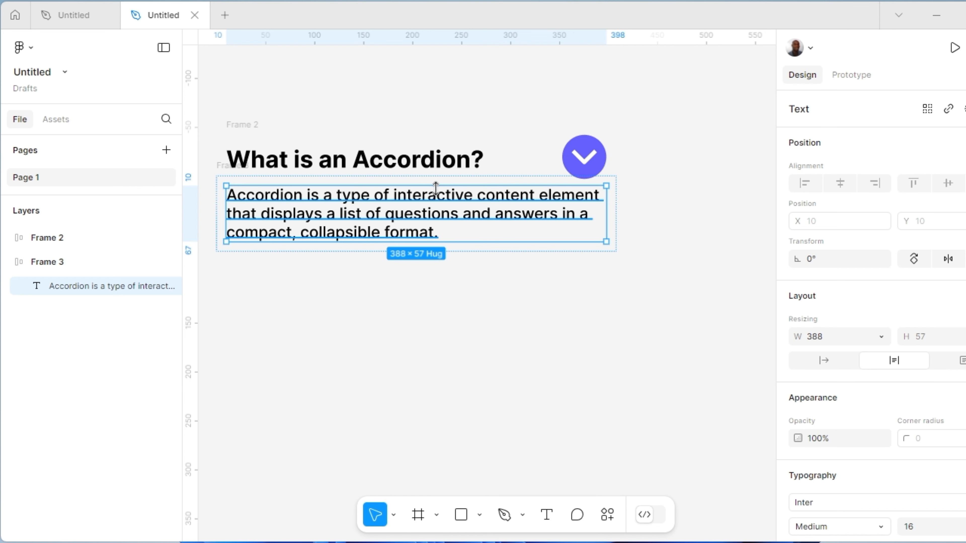
key("shift+a")
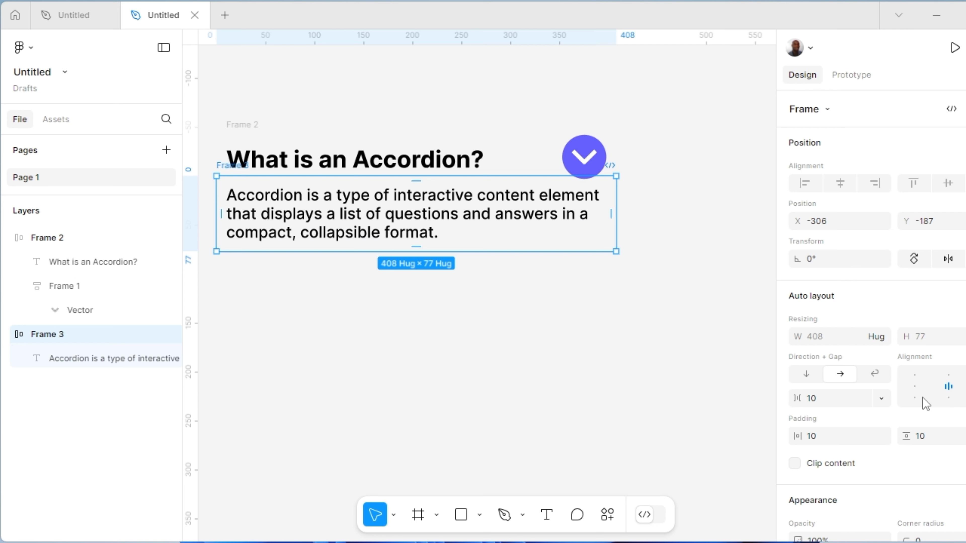
Set the description frame's horizontal and vertical padding to 0 and move it under the heading to X -296, Y -179
left_click(813, 442)
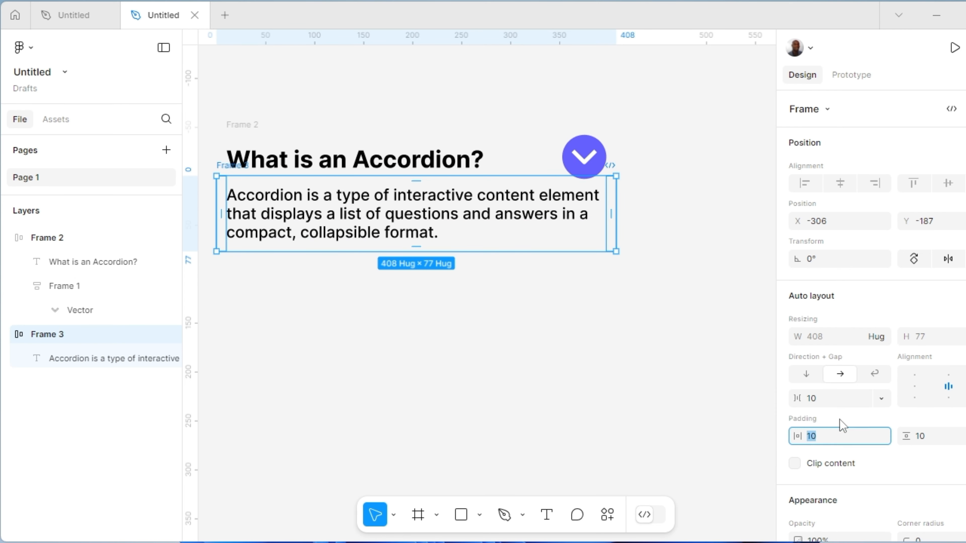
type("10")
key("BackSpace")
key("BackSpace")
left_click(922, 441)
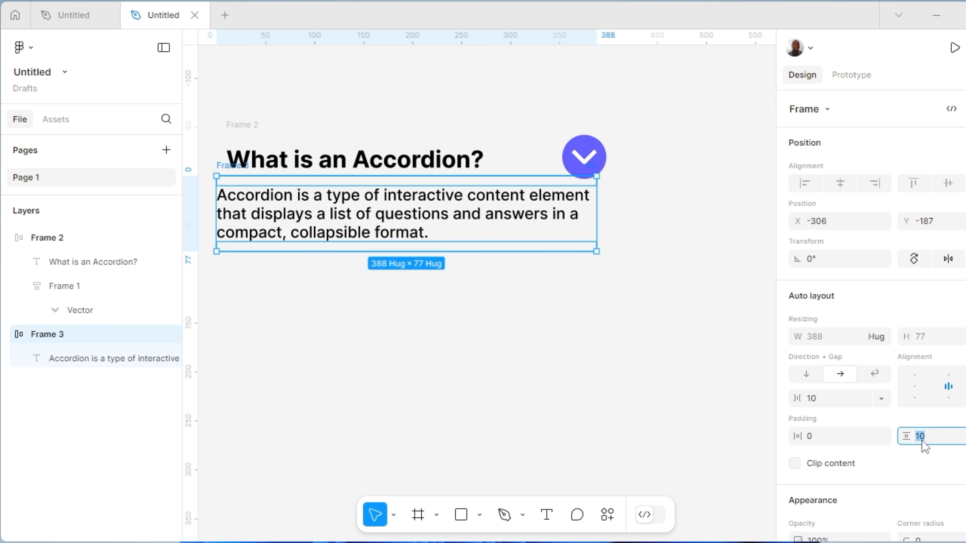
type("0")
key("Return")
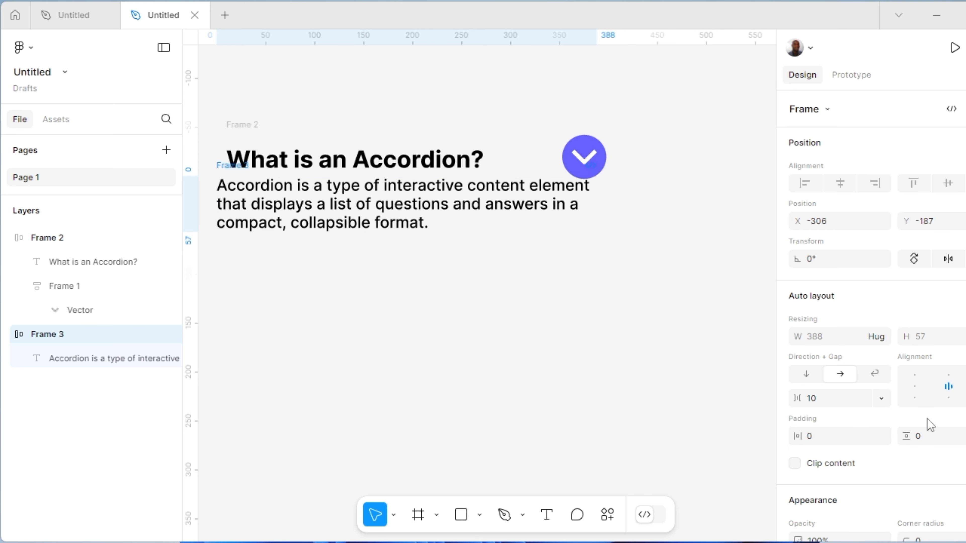
left_click(264, 195)
left_click_drag(269, 197, 270, 205)
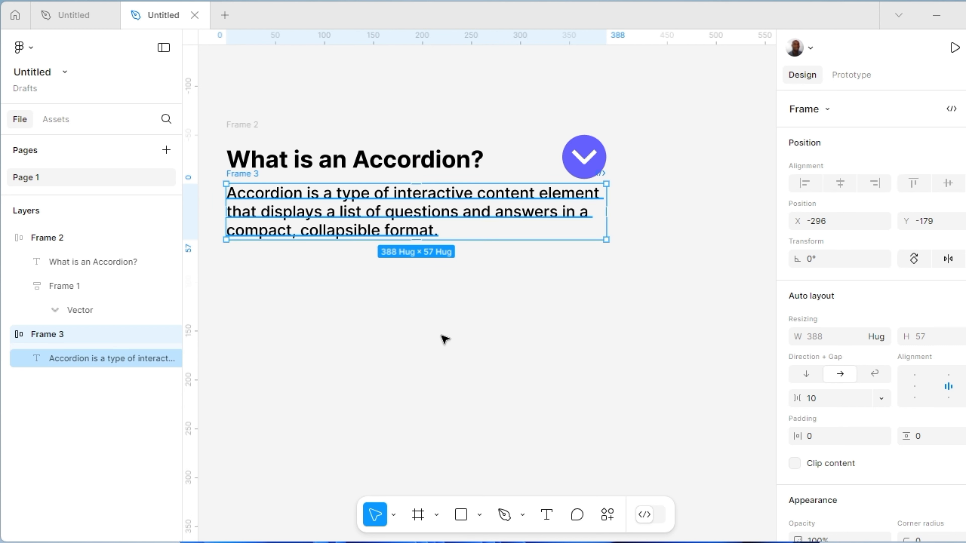
Set the description text's width to Fill container inside its auto layout frame
double_click(418, 207)
double_click(418, 208)
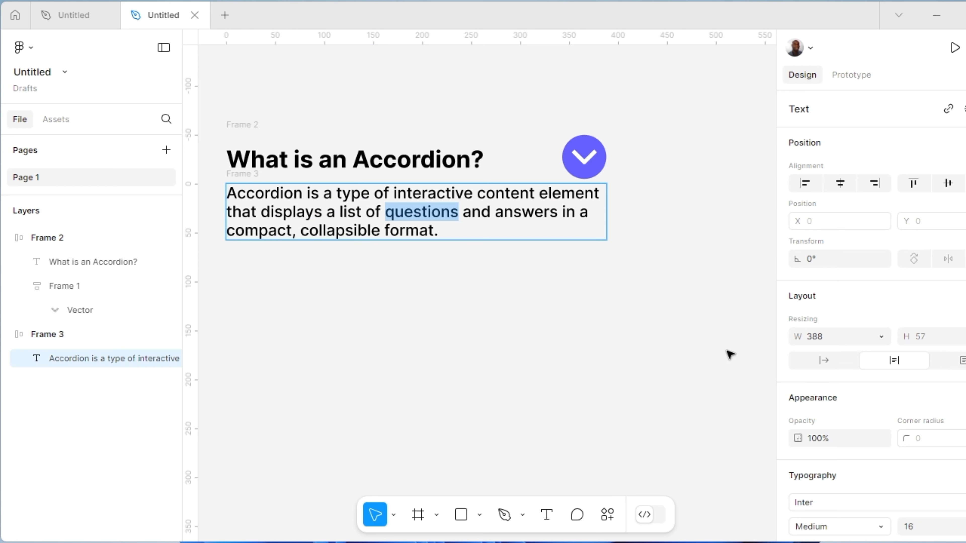
left_click(881, 339)
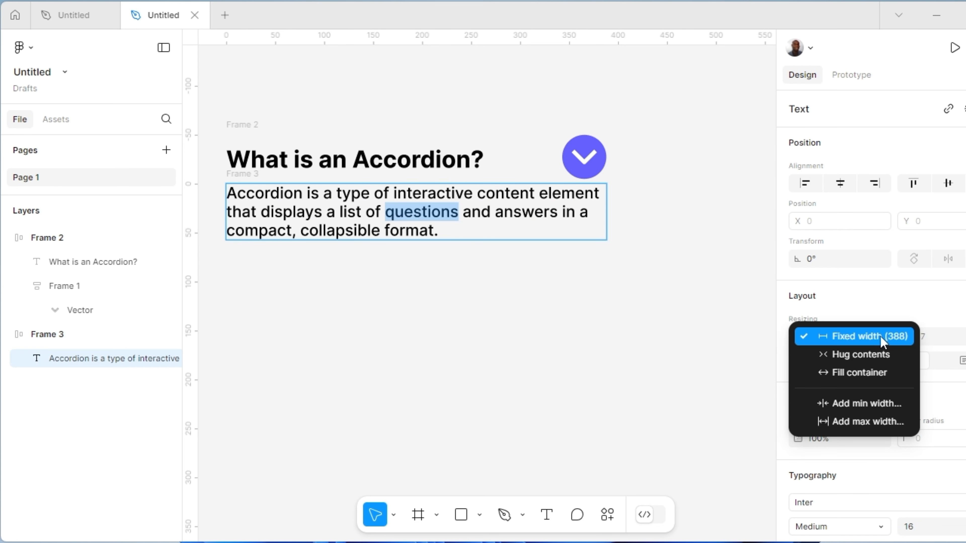
left_click(860, 375)
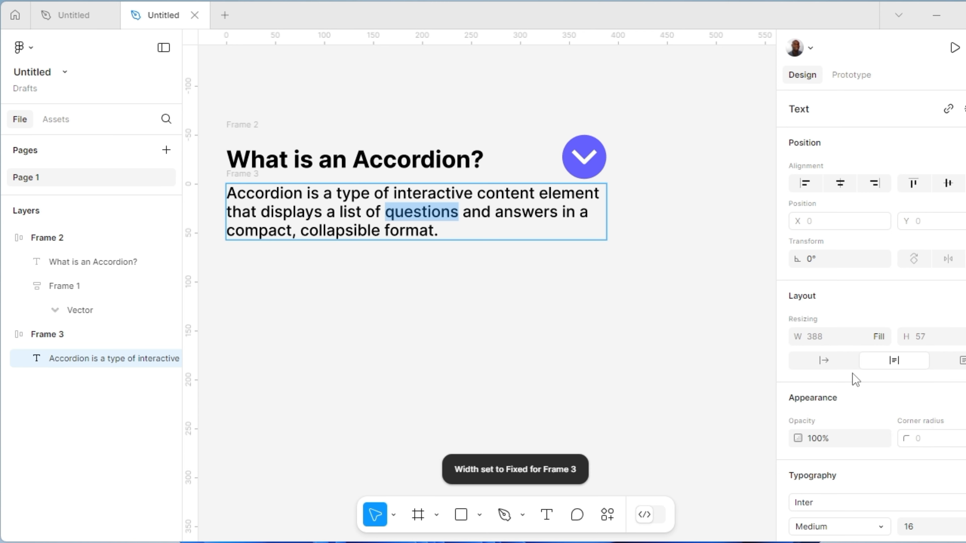
key("Escape")
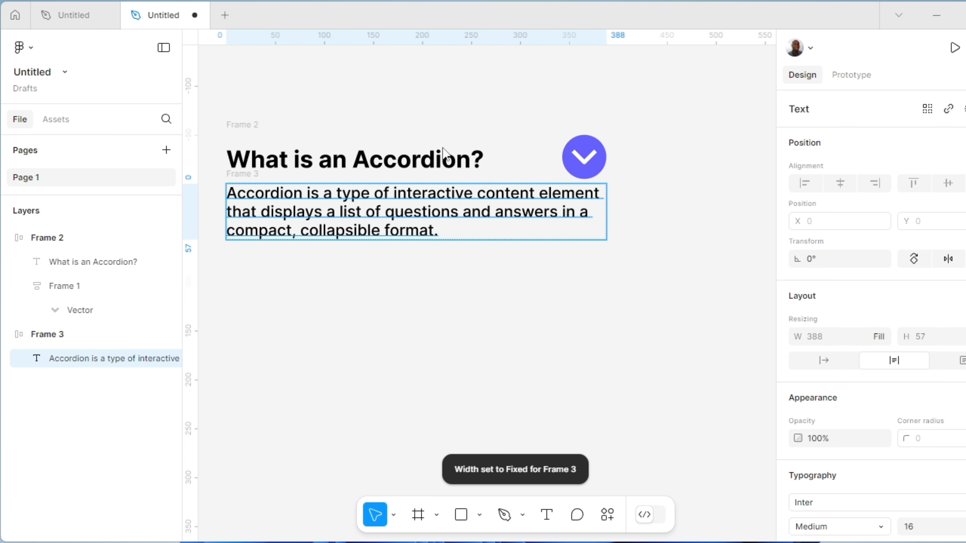
Set the width of the heading text "What is an Accordion?" to Fill container
left_click(445, 162)
double_click(444, 159)
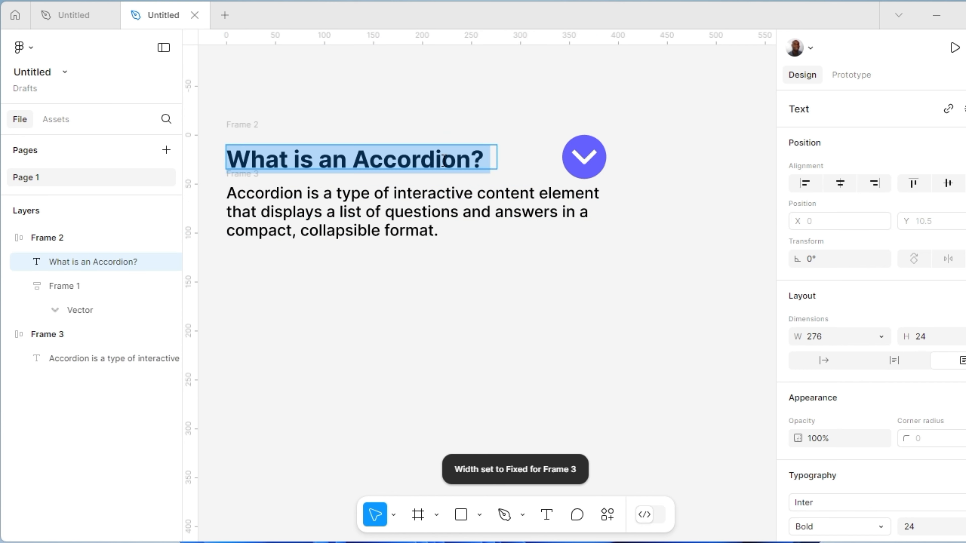
left_click(883, 336)
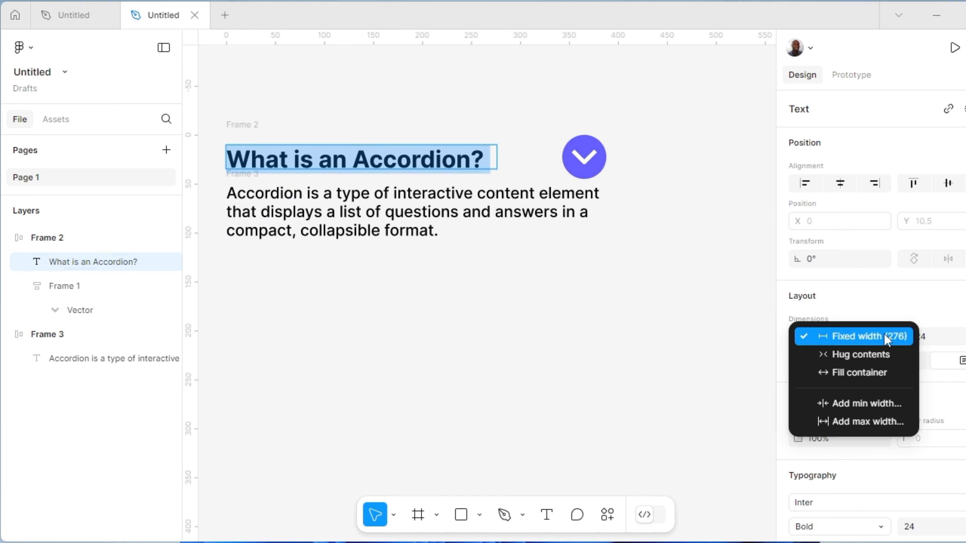
left_click(851, 371)
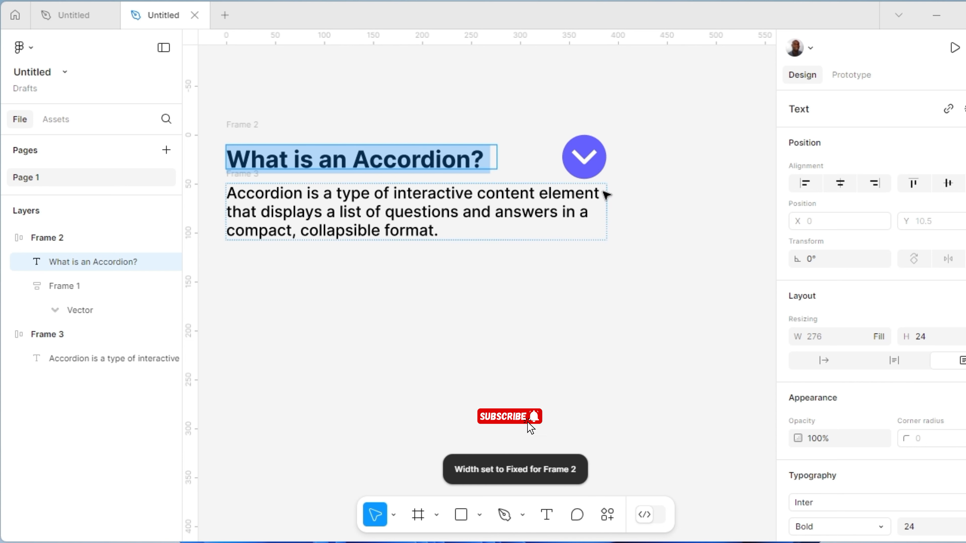
Combine the heading row and the description frame in one vertical auto layout frame
left_click(242, 128)
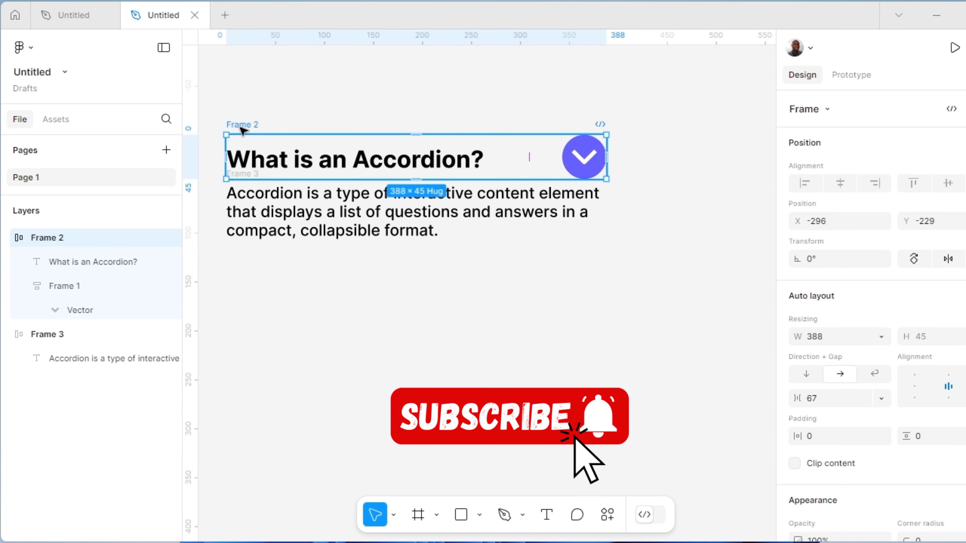
left_click(286, 213, "shift")
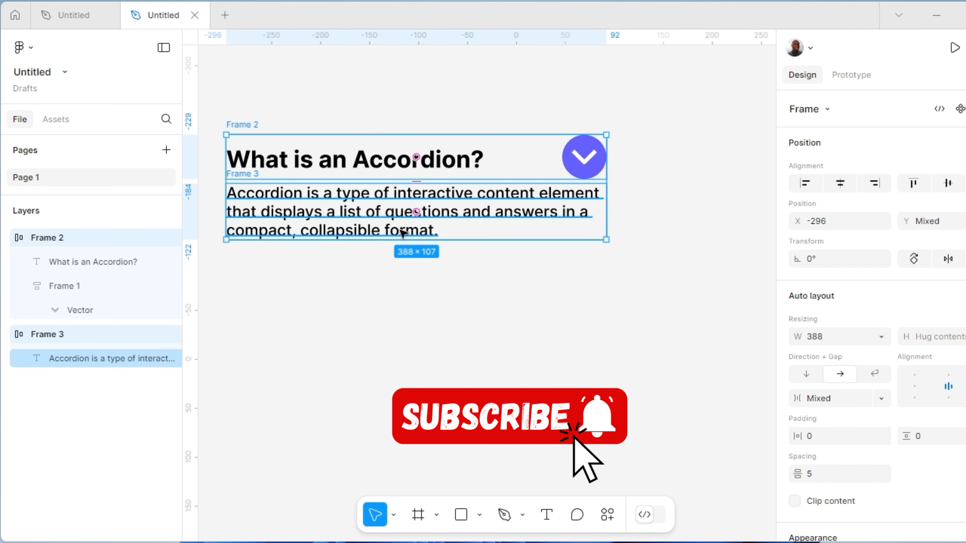
right_click(440, 224)
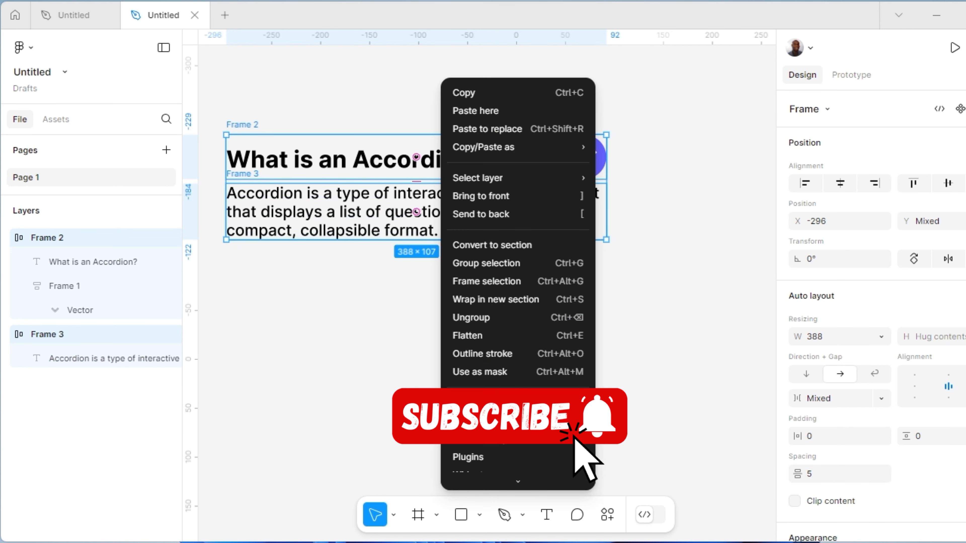
left_click(480, 402)
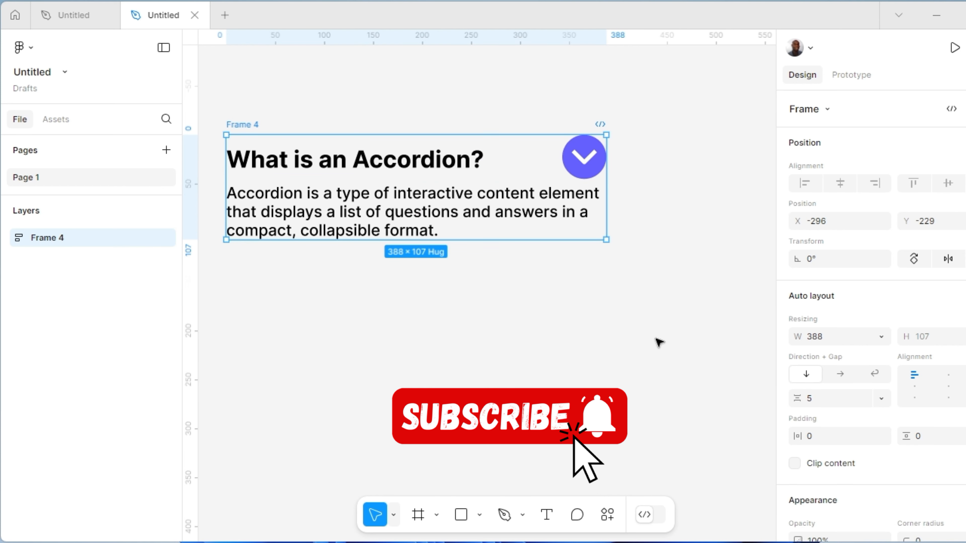
Apply the White color style to the fill of the outer accordion frame
scroll(840, 334, "down", 1)
scroll(837, 381, "down", 2)
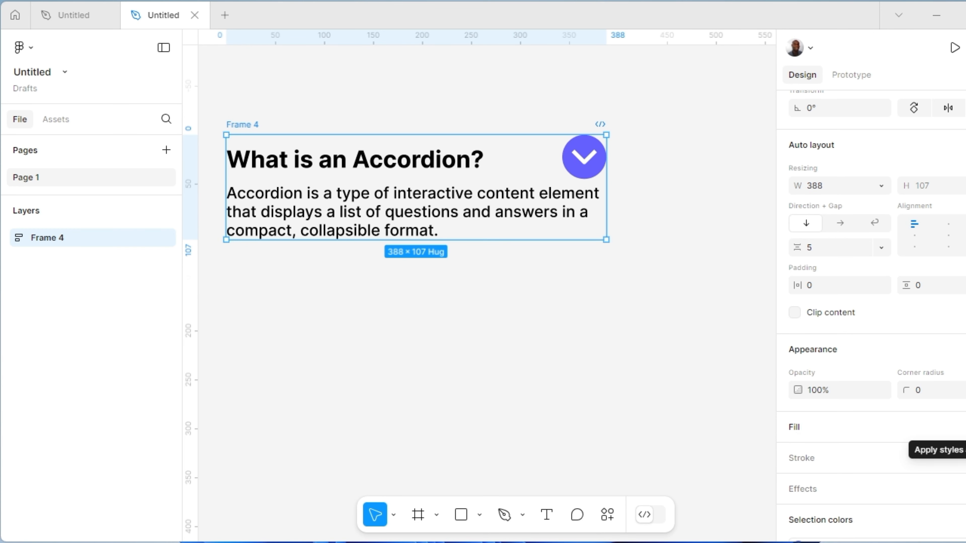
left_click(965, 427)
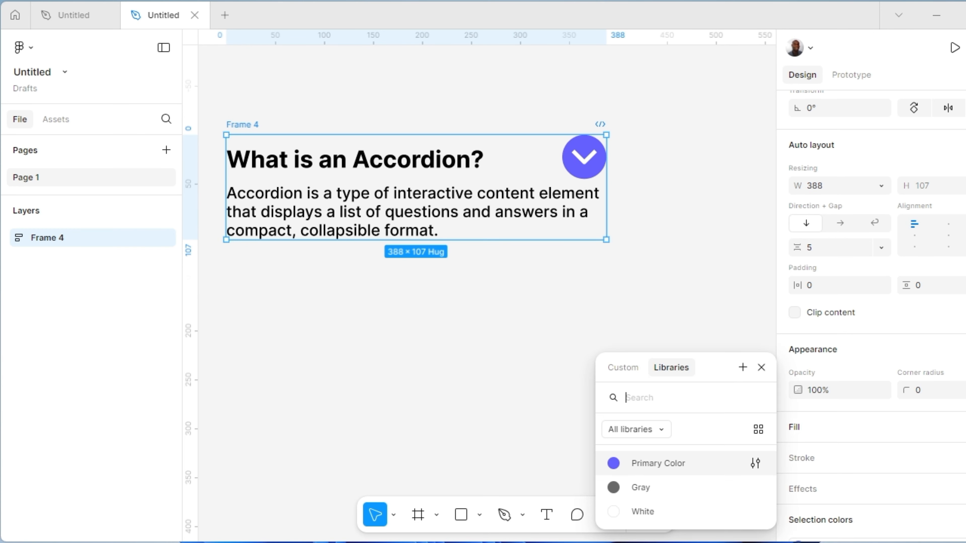
left_click(612, 512)
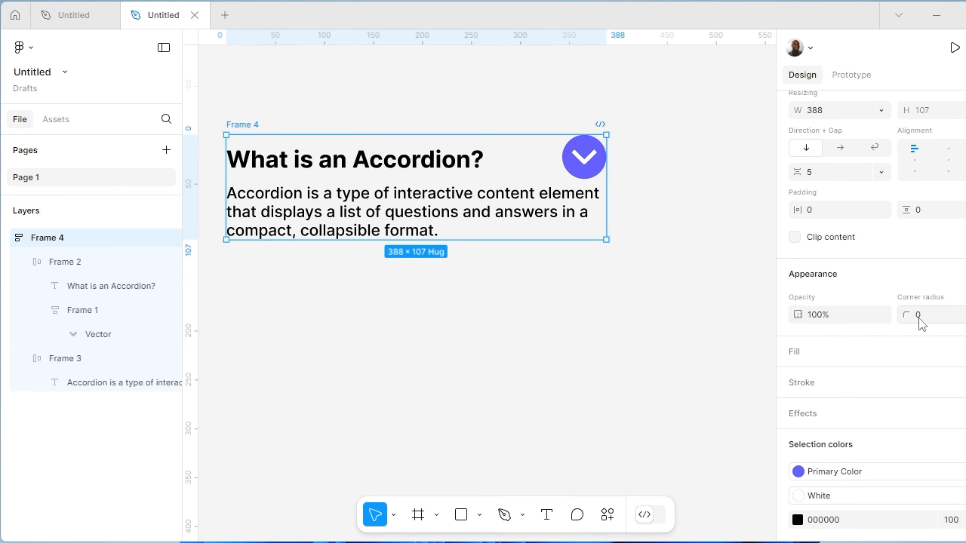
Set the outer accordion frame's corner radius to 15
left_click(919, 319)
type("15")
key("Return")
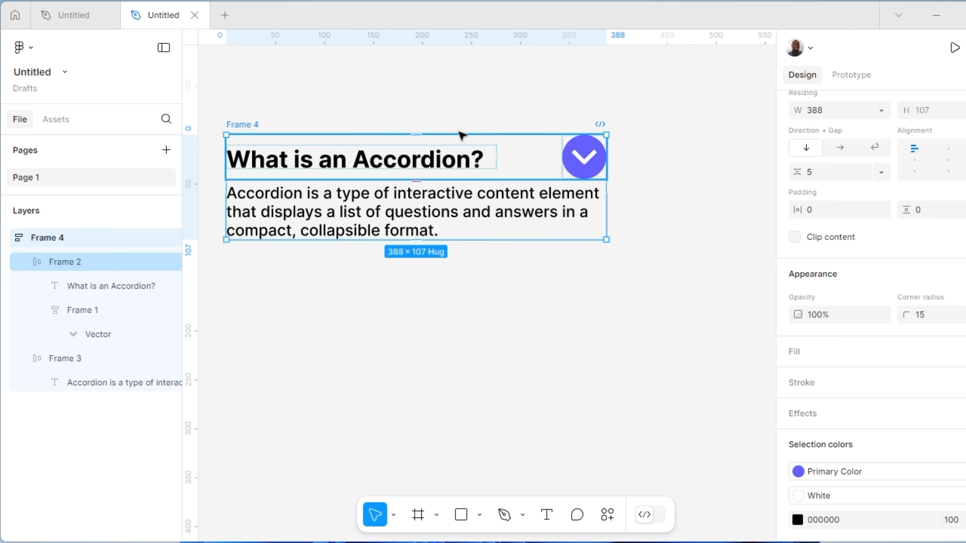
Set the outer accordion frame's horizontal and vertical padding to 15
left_click(809, 210)
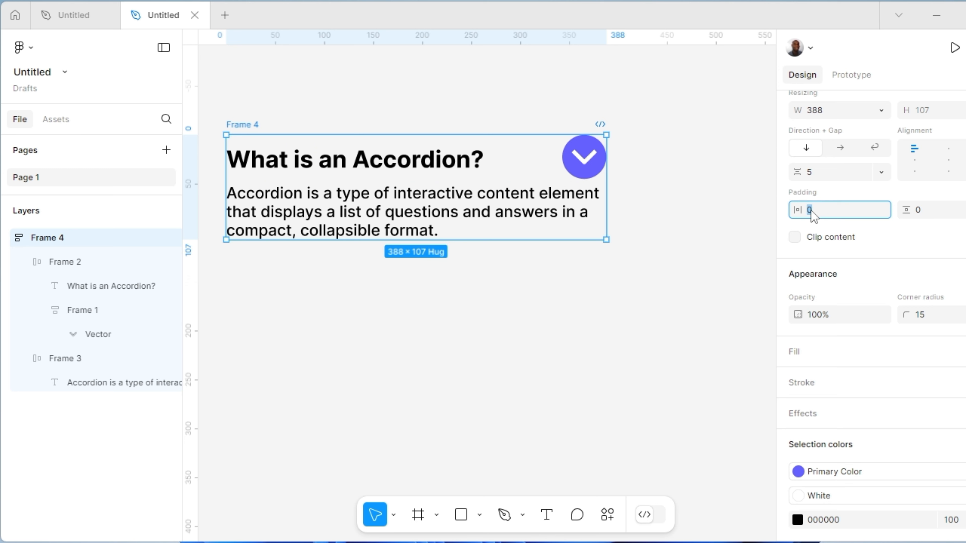
type("15")
key("Return")
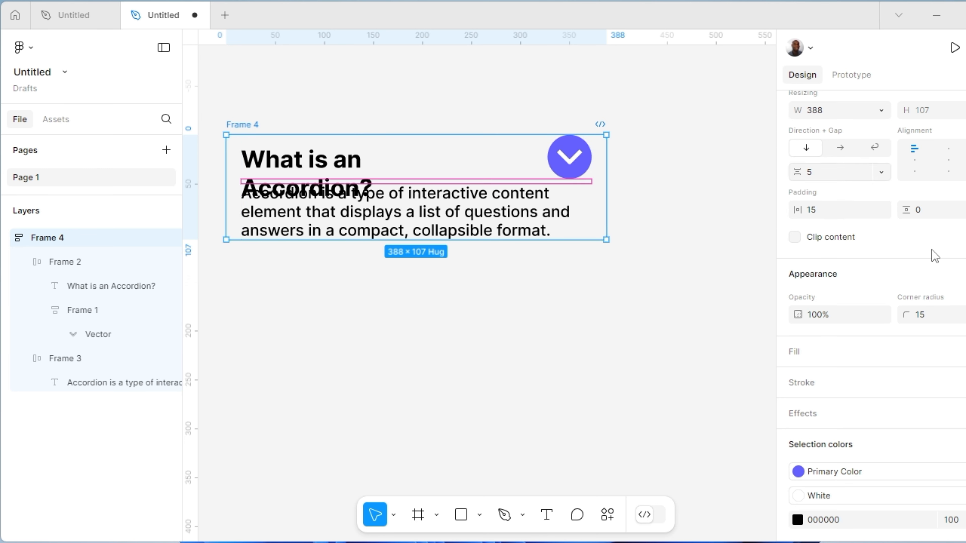
left_click(919, 215)
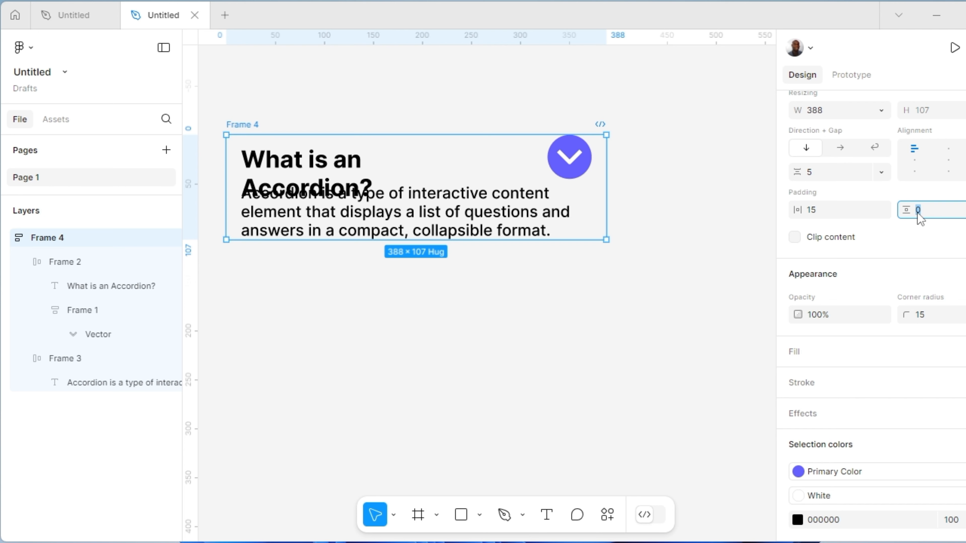
type("15")
key("Return")
Set the gap between the heading and the chevron button in the heading row to 20
left_click(340, 178)
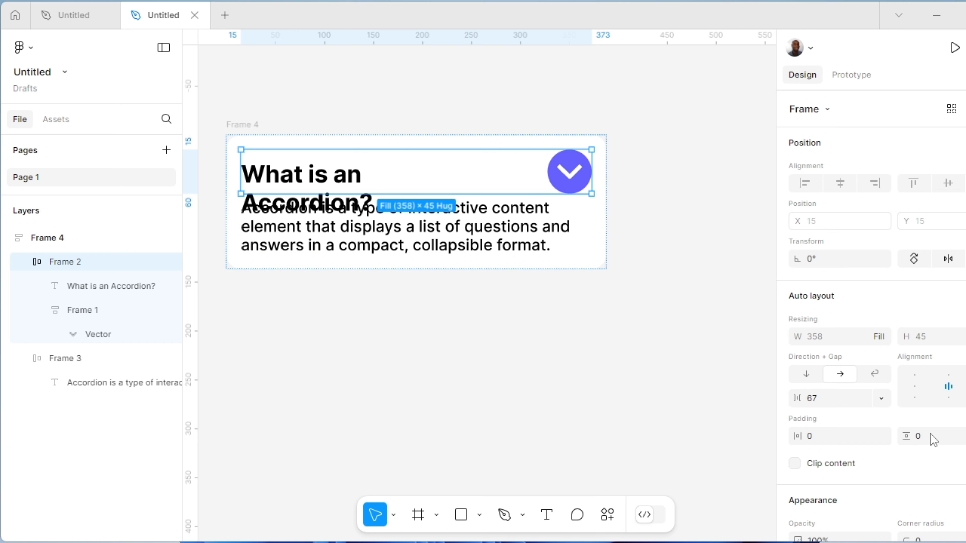
left_click(810, 401)
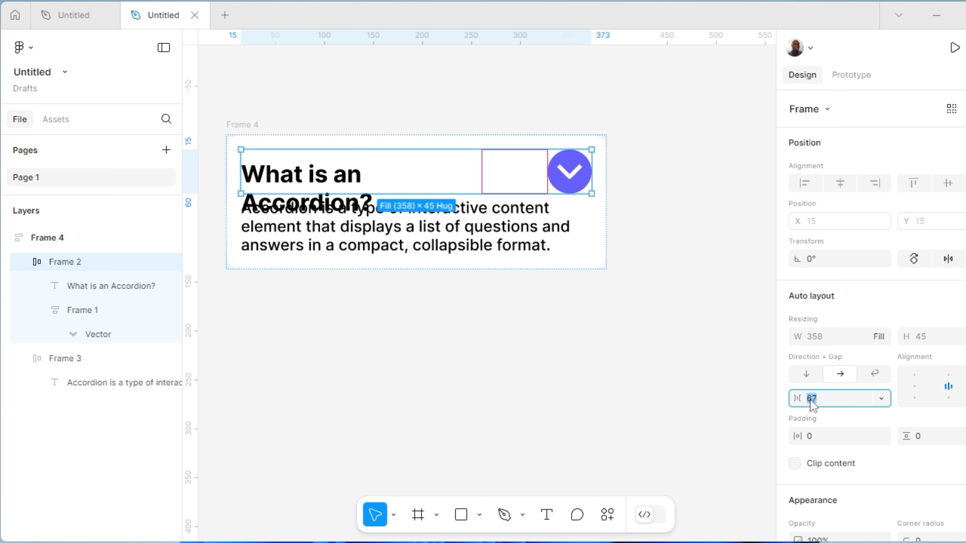
type("20")
key("Return")
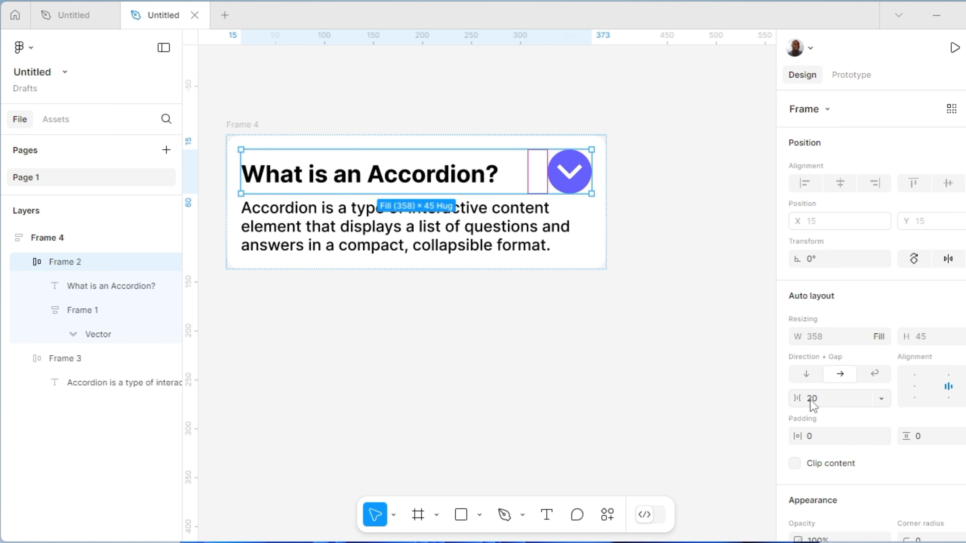
Change the font weight of the whole description text to Regular
left_click(481, 243)
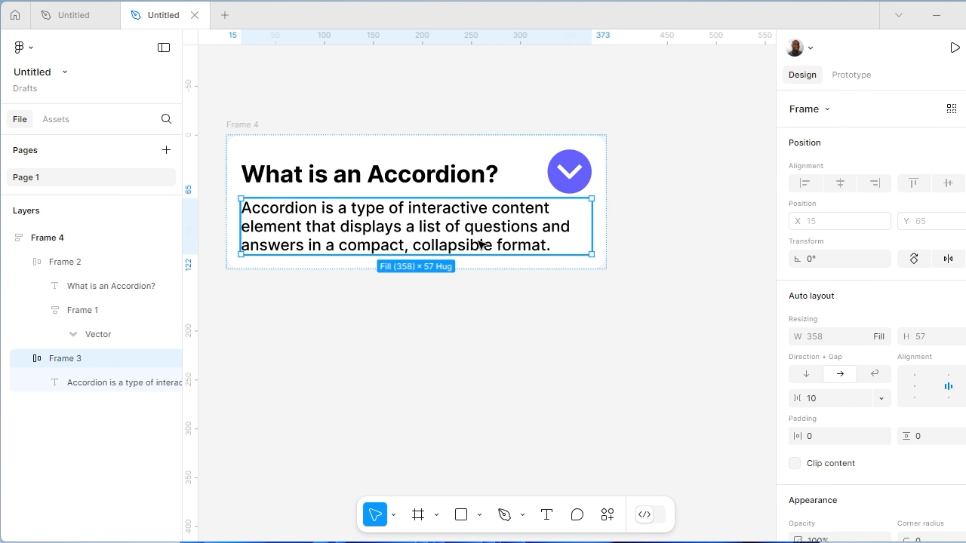
left_click(481, 243)
double_click(481, 243)
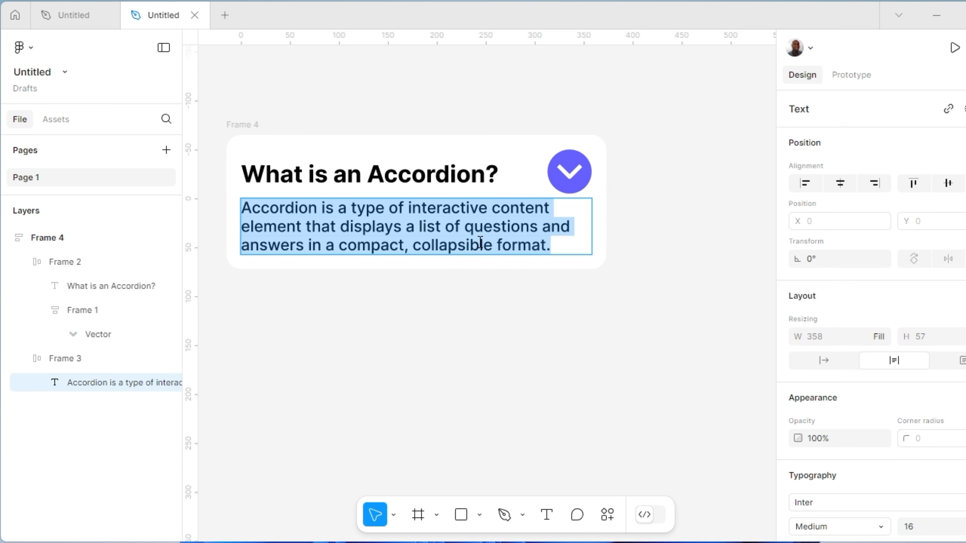
scroll(927, 452, "down", 6)
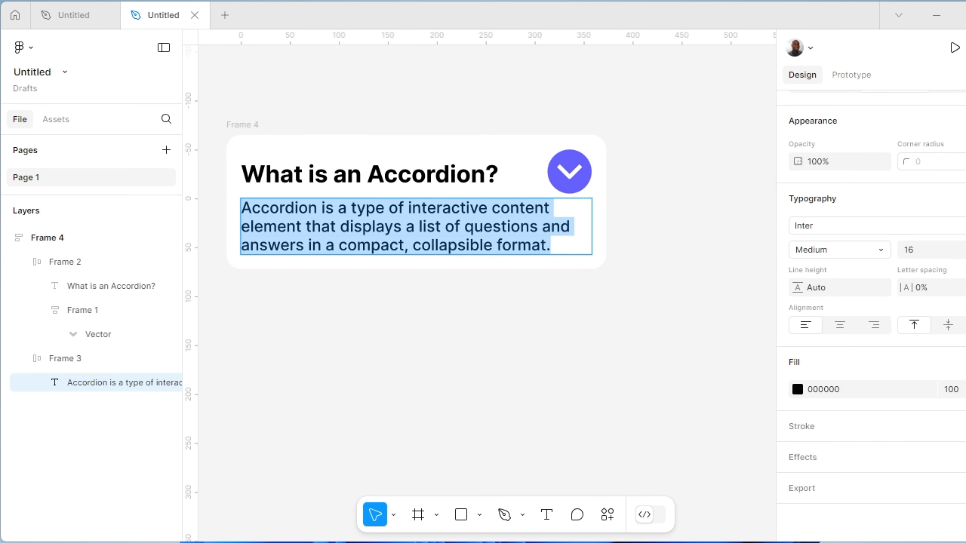
left_click(881, 251)
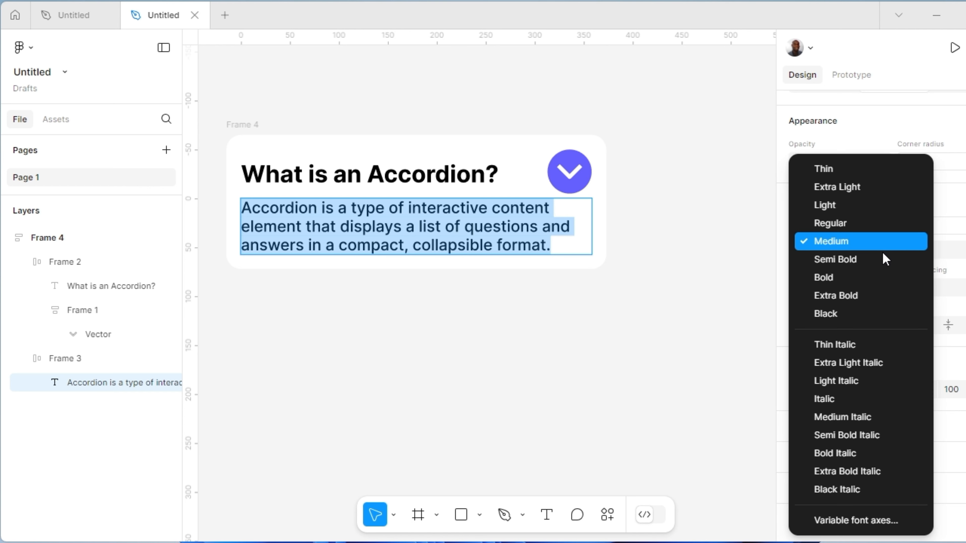
left_click(845, 224)
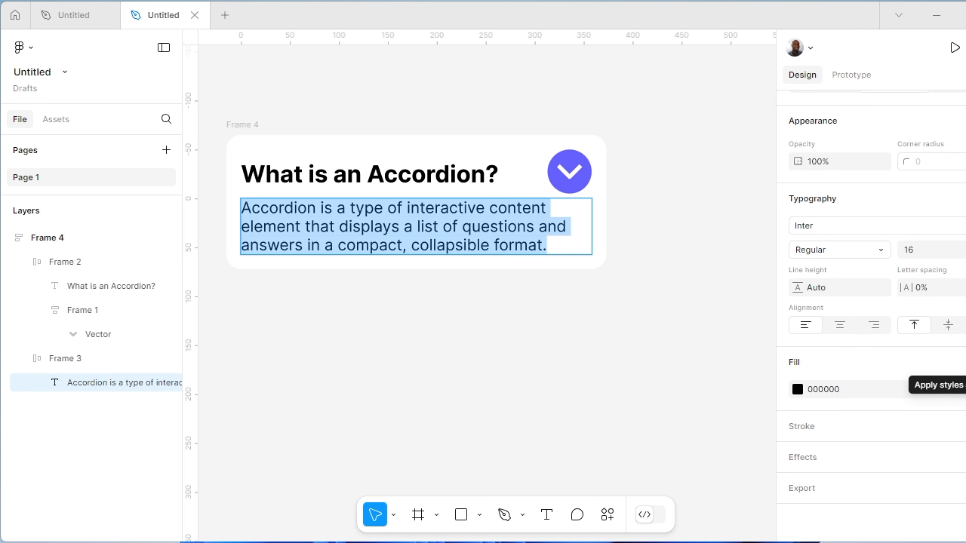
Apply the Gray color style to the description text's fill
left_click(947, 362)
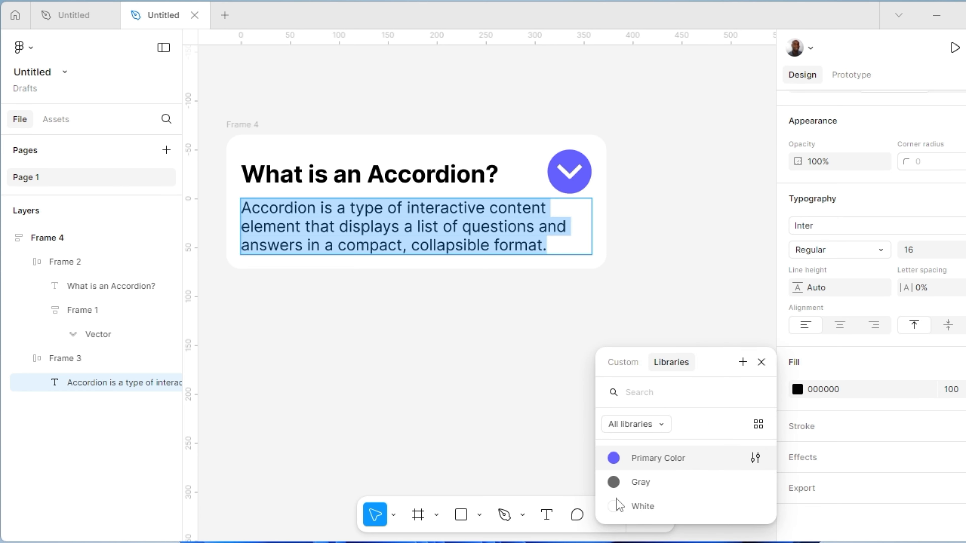
left_click(615, 487)
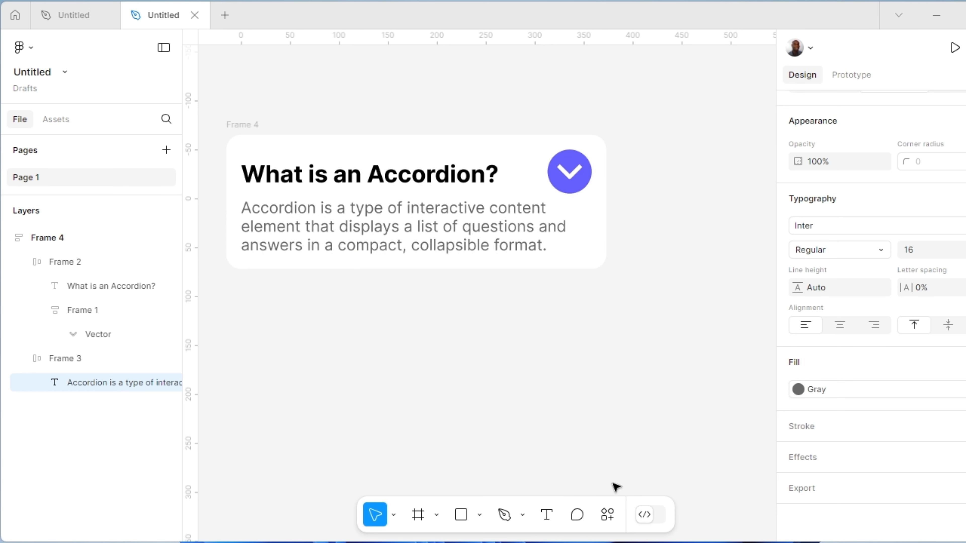
key("Escape")
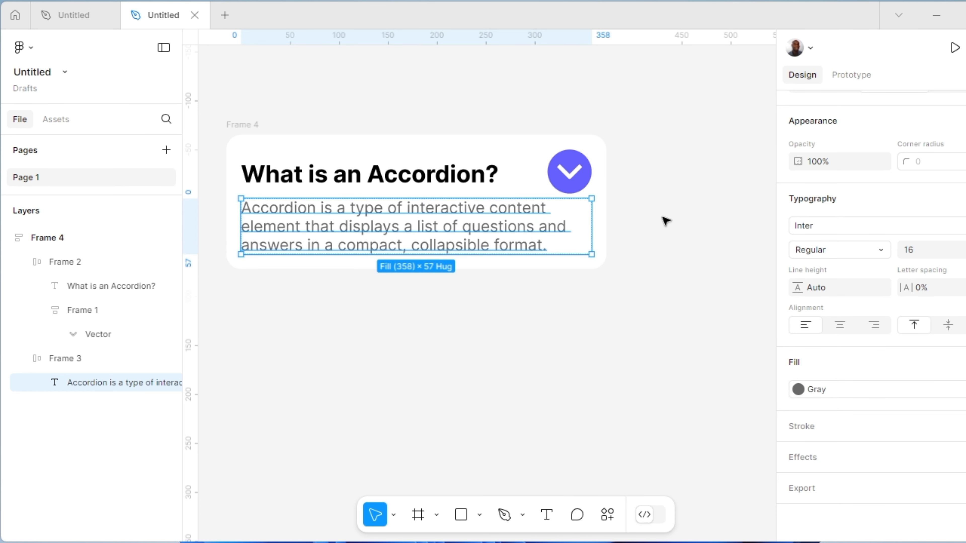
left_click(671, 221)
Duplicate the accordion card below the original and delete the description text with its frame from the upper card
left_click(258, 126)
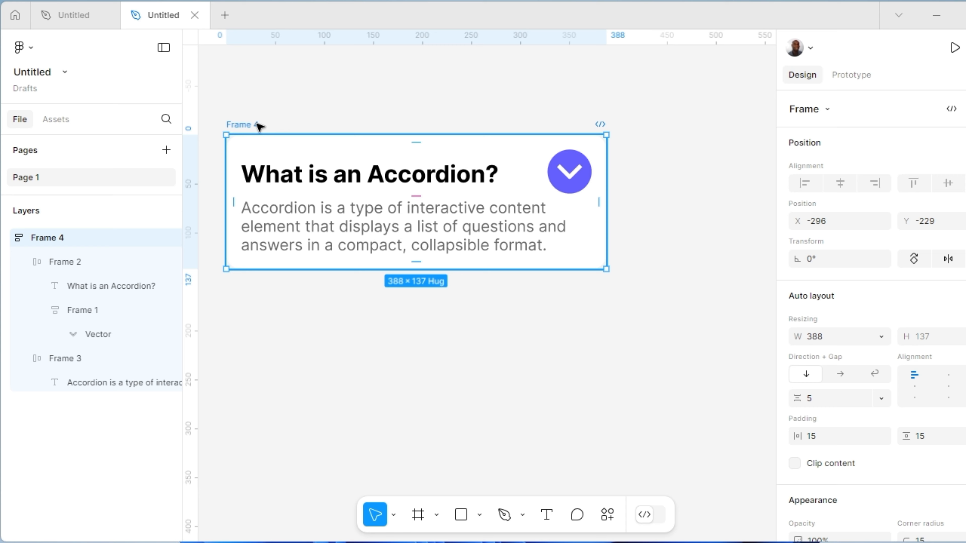
left_click_drag(257, 125, 263, 306, "alt")
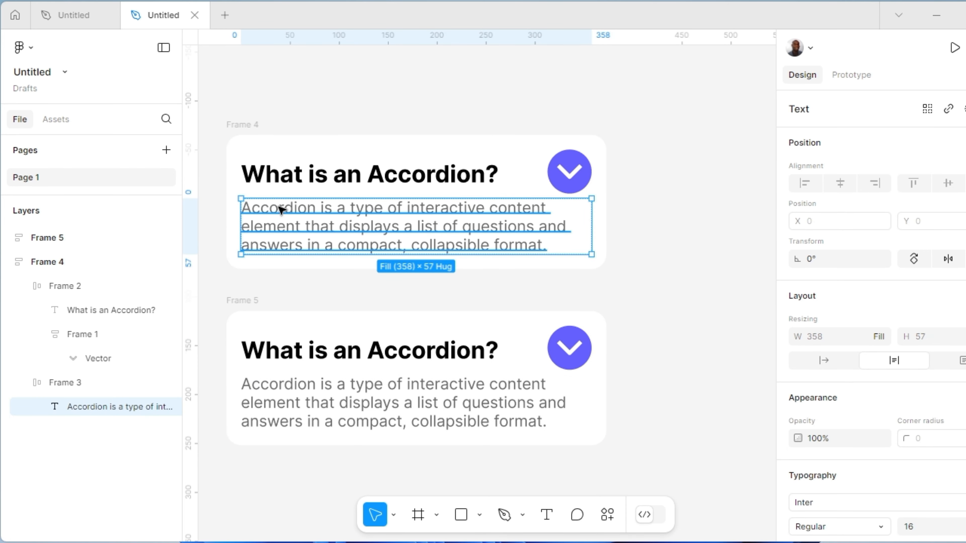
key("Delete")
left_click(445, 241)
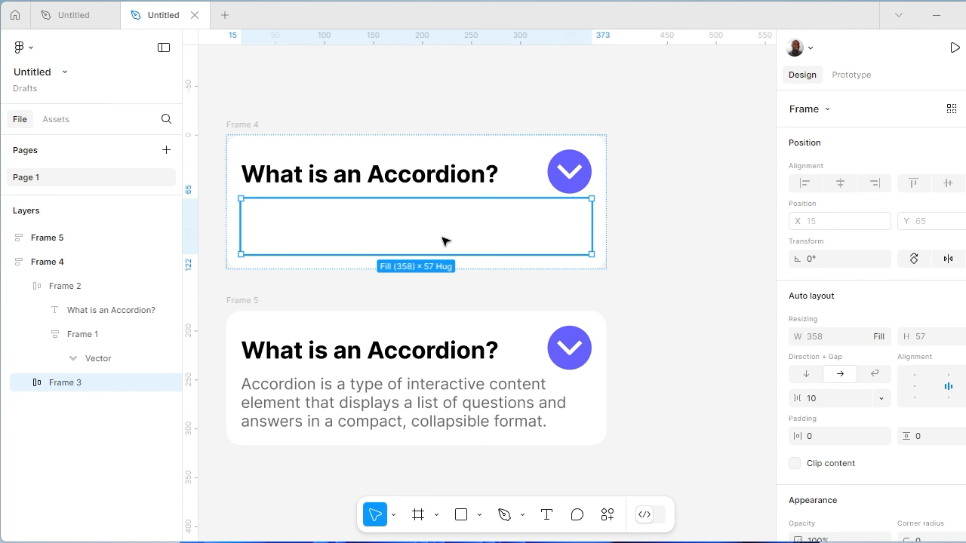
key("Delete")
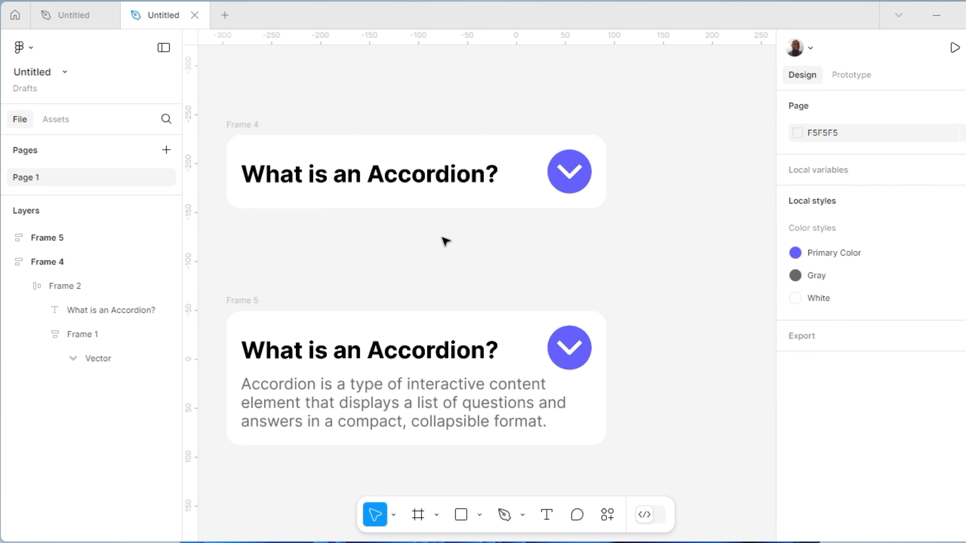
Flip the chevron vector in the lower accordion card vertically so it points up
left_click(572, 356)
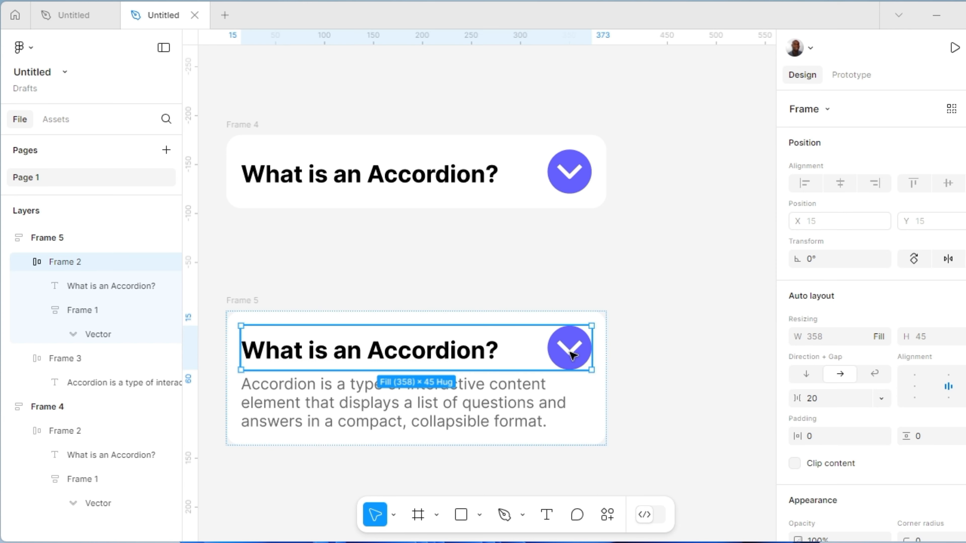
double_click(572, 356)
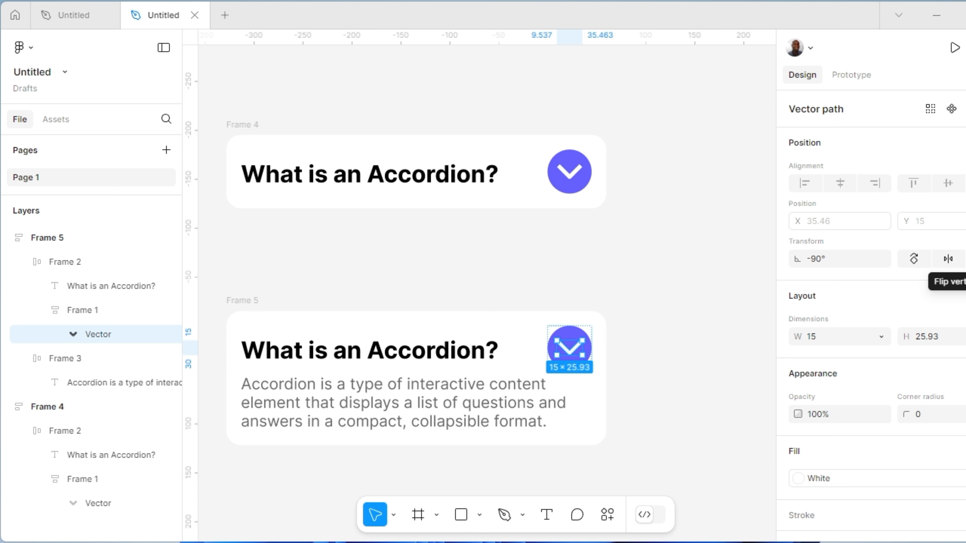
left_click(948, 258)
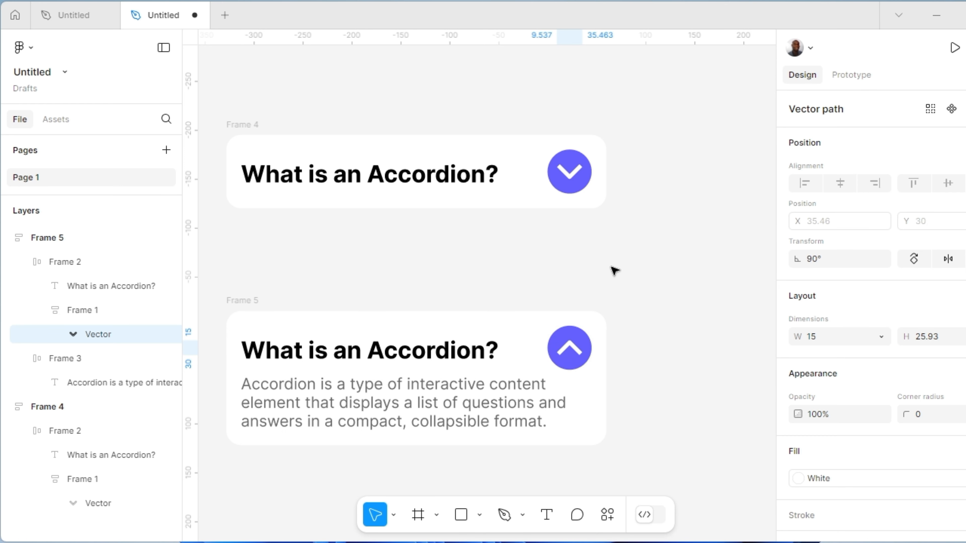
left_click(513, 251)
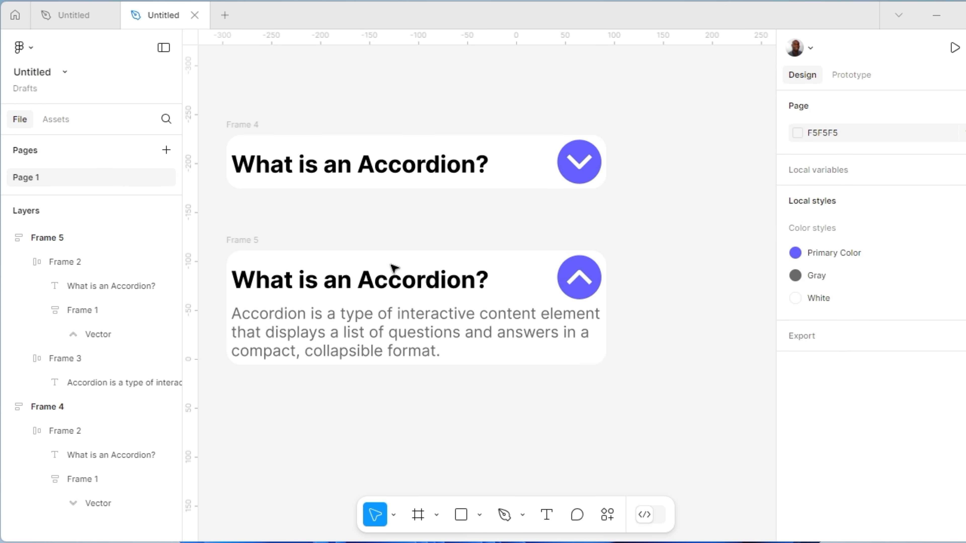
Combine the collapsed and expanded accordion cards into a component set
left_click_drag(207, 91, 679, 438)
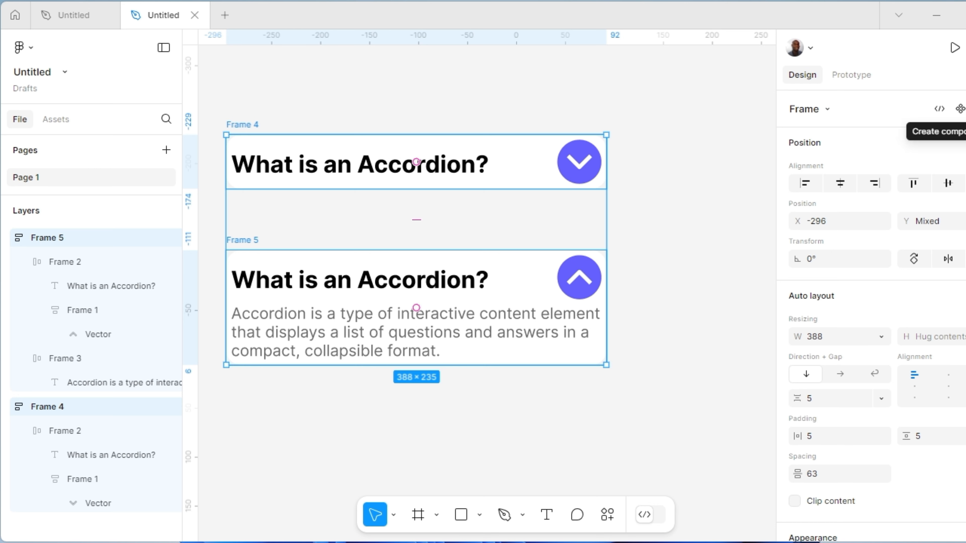
left_click(960, 109)
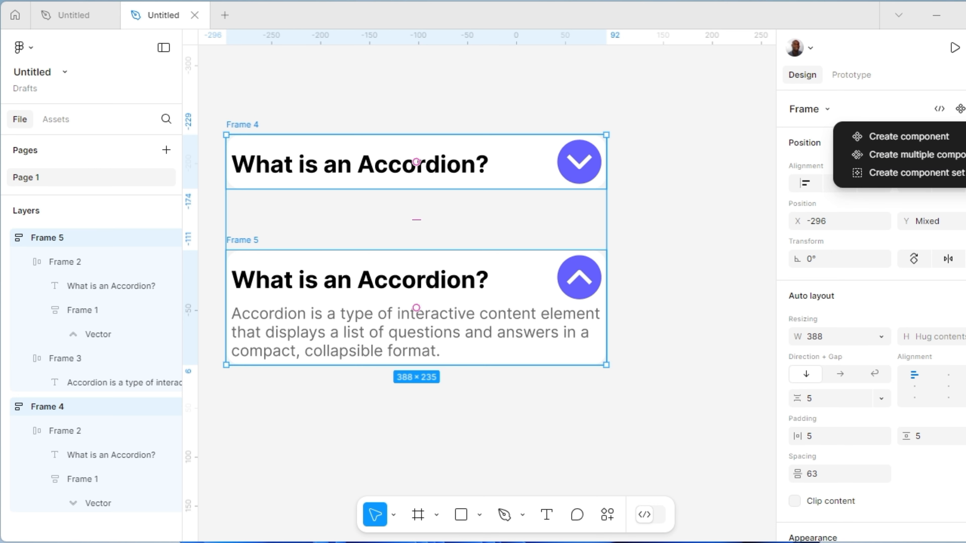
left_click(882, 174)
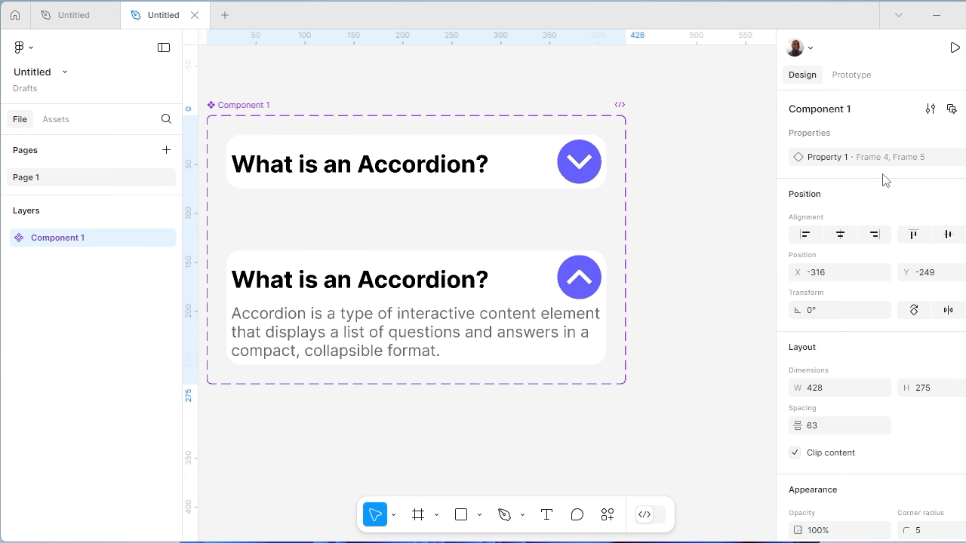
Rename the component set as FAQs
double_click(250, 105)
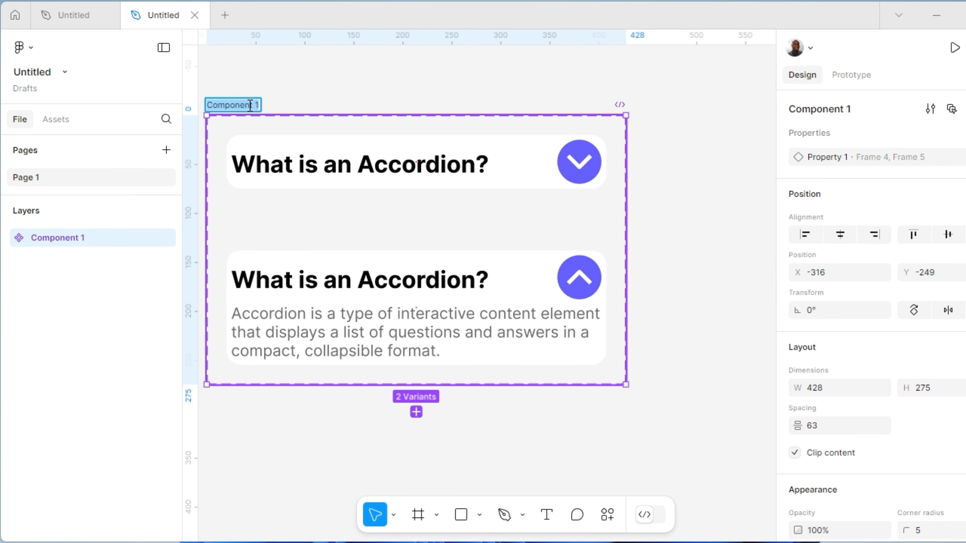
type("FAQs")
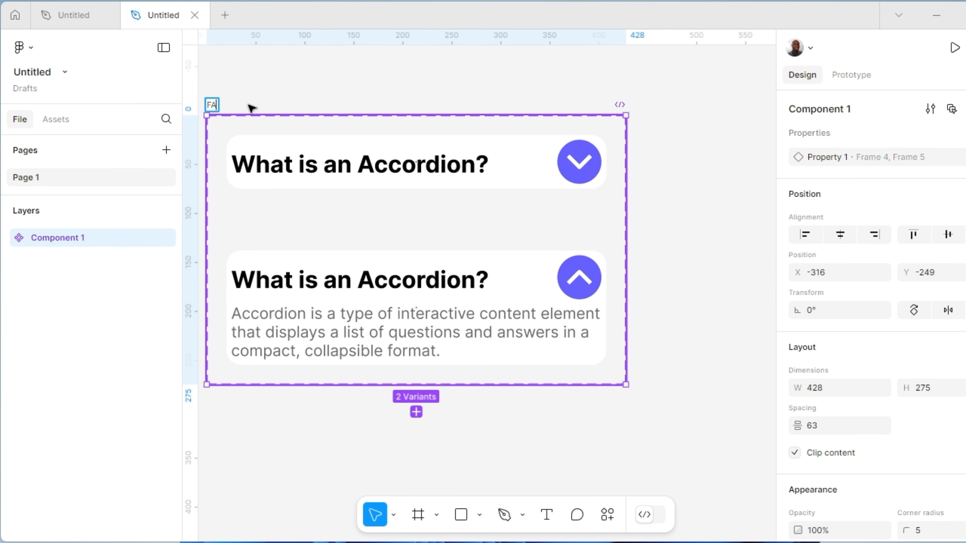
key("Return")
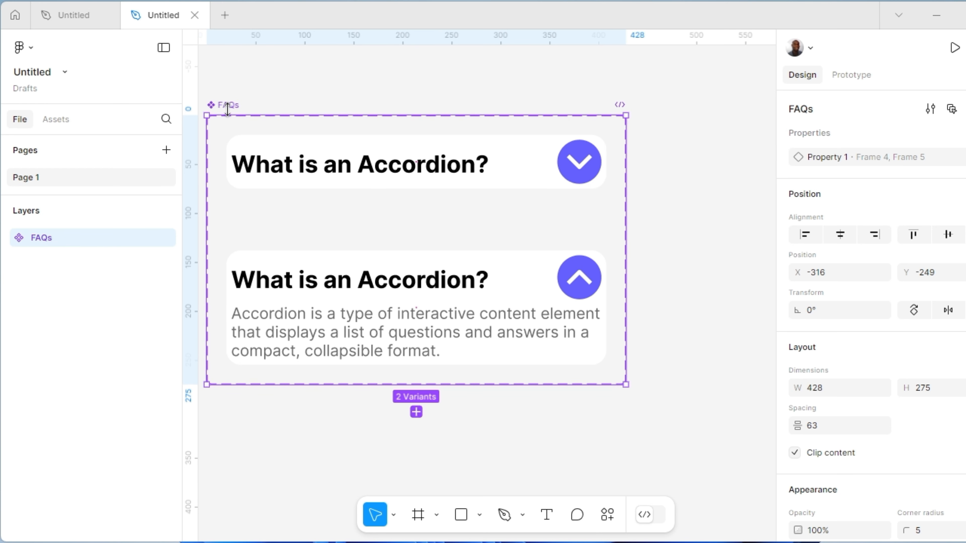
Connect the collapsed variant's chevron button to the expanded variant with an On click, Change to prototype interaction
left_click(861, 80)
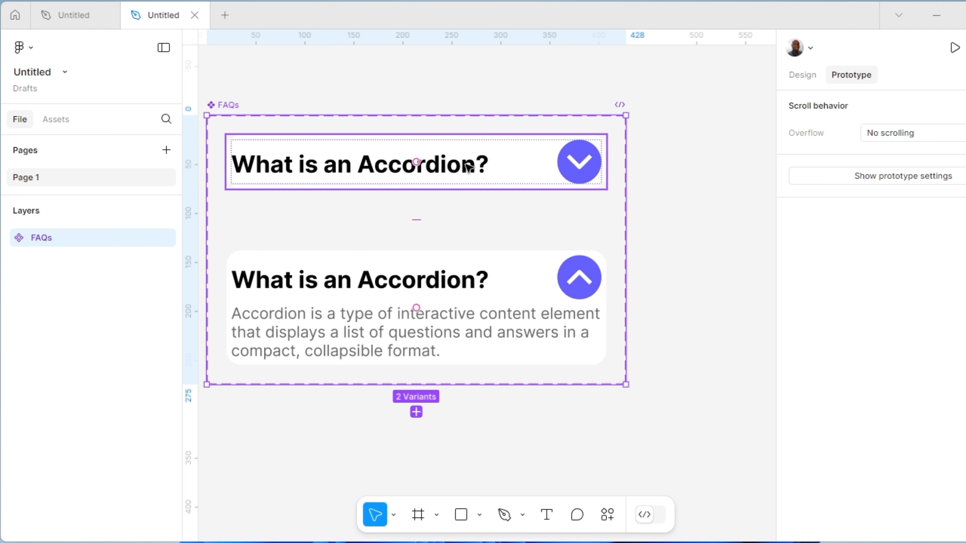
left_click(583, 175, "ctrl")
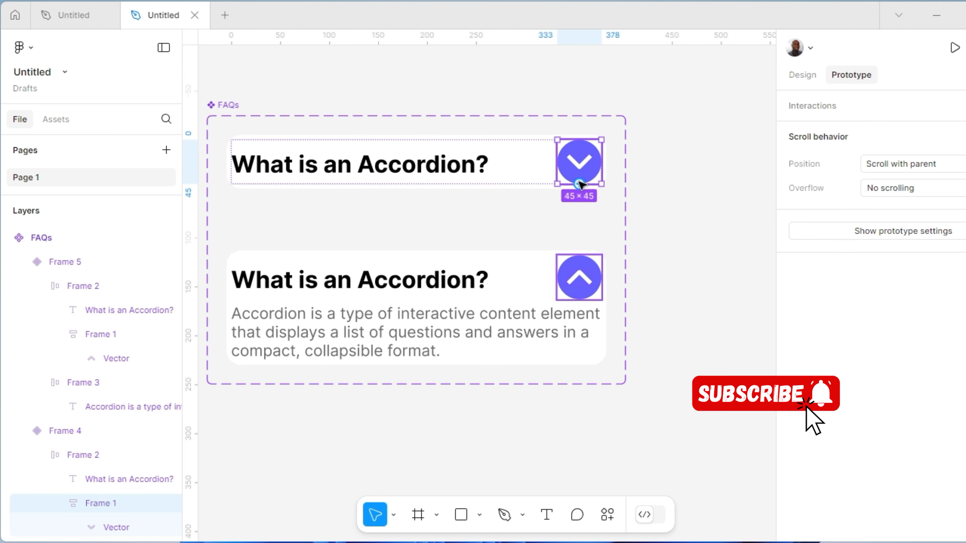
left_click_drag(579, 184, 538, 278)
left_click_drag(485, 248, 417, 255)
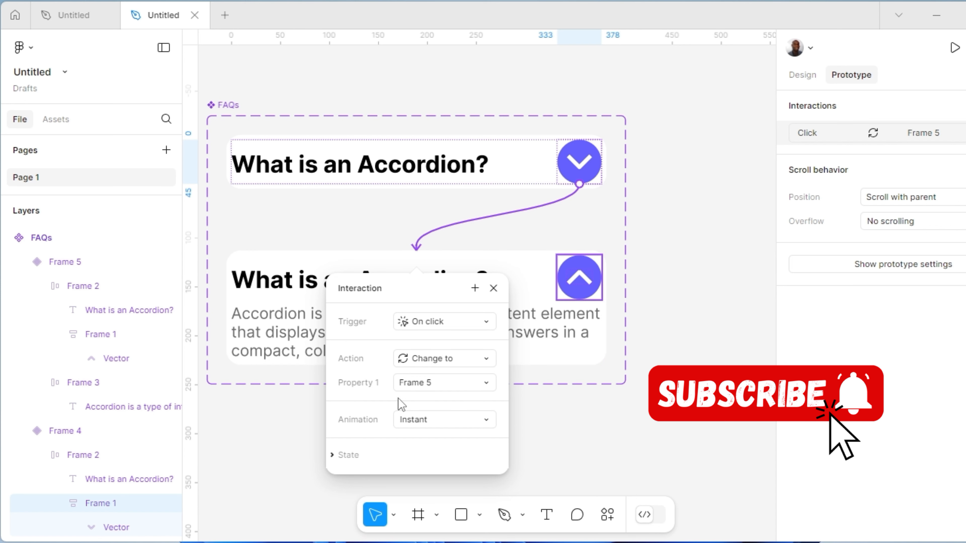
Set the interaction's animation to Smart animate with a Linear curve and a duration of 200ms
scroll(391, 409, "down", 1)
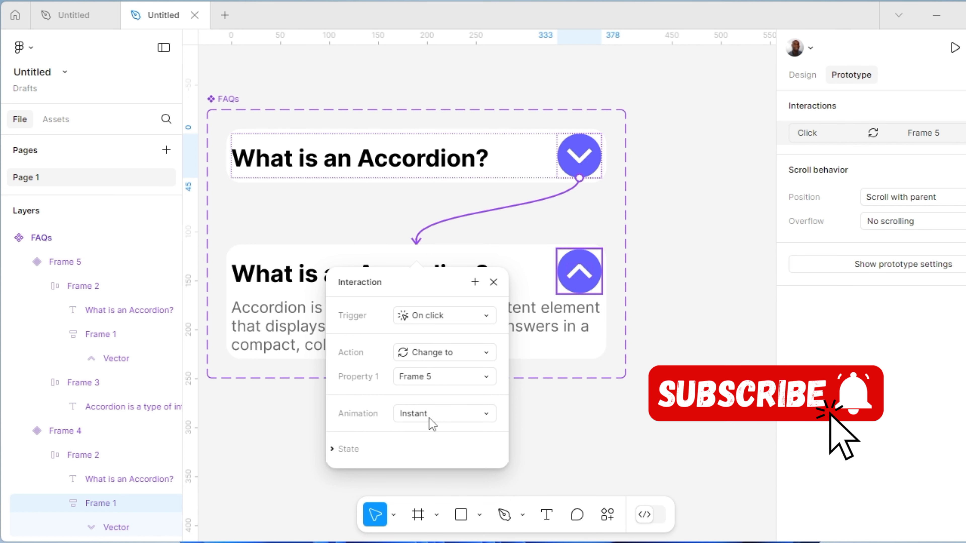
left_click(486, 414)
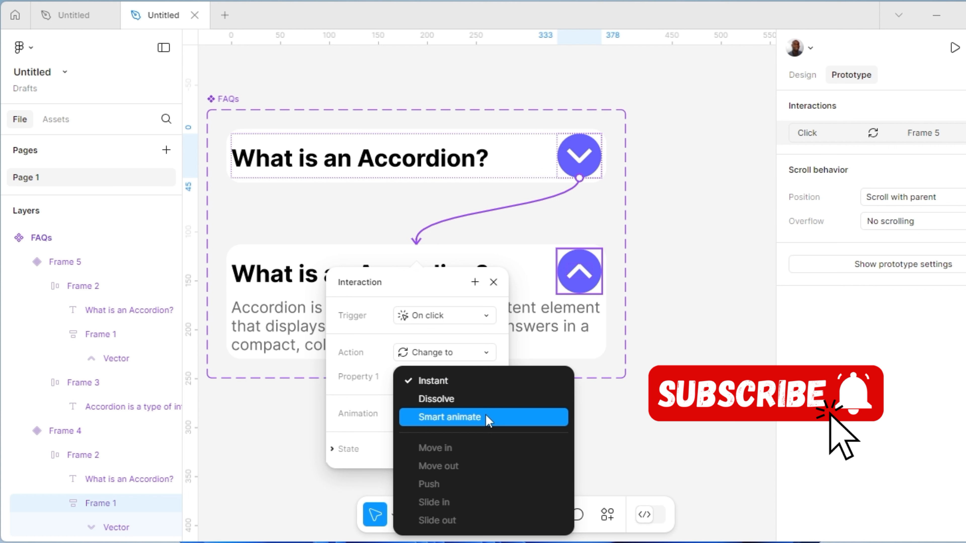
left_click(458, 416)
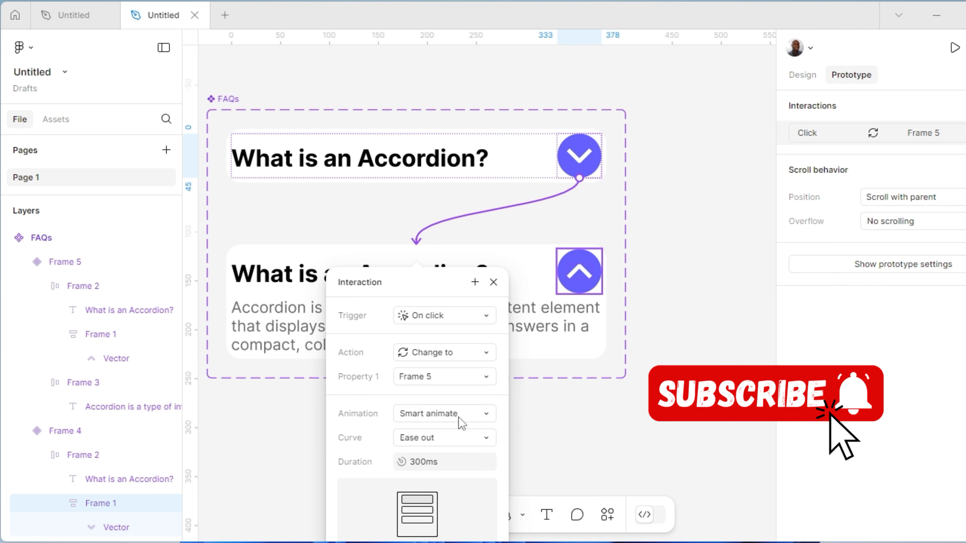
scroll(447, 448, "down", 1)
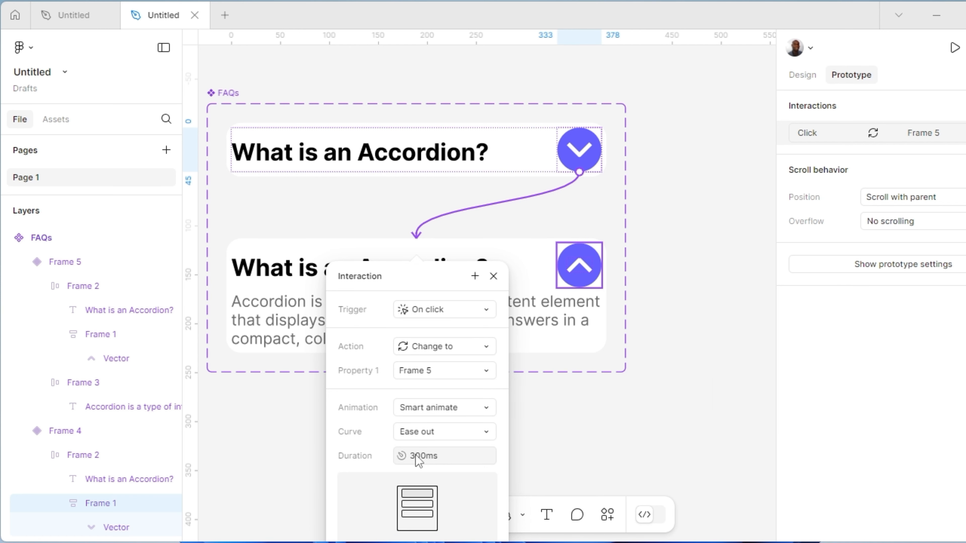
left_click(414, 459)
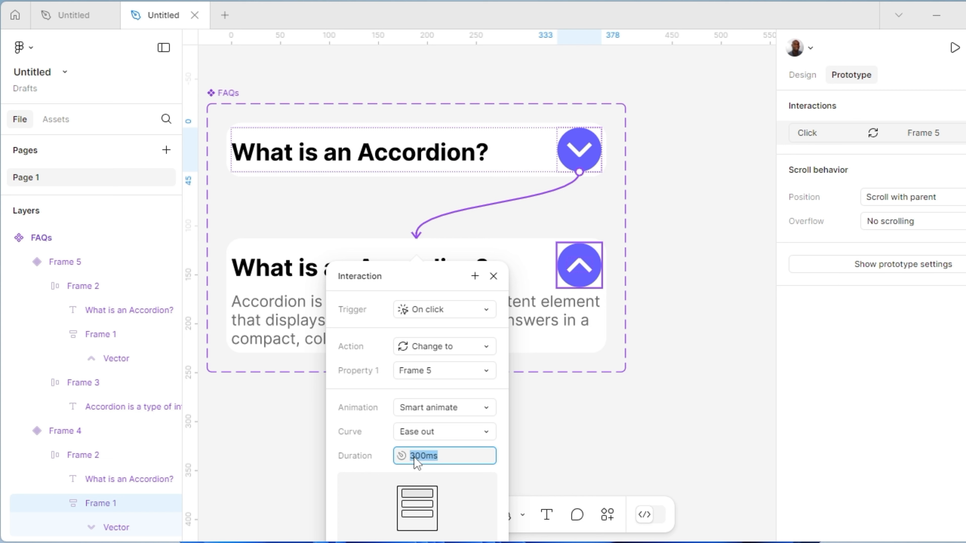
type("200ms")
left_click(486, 432)
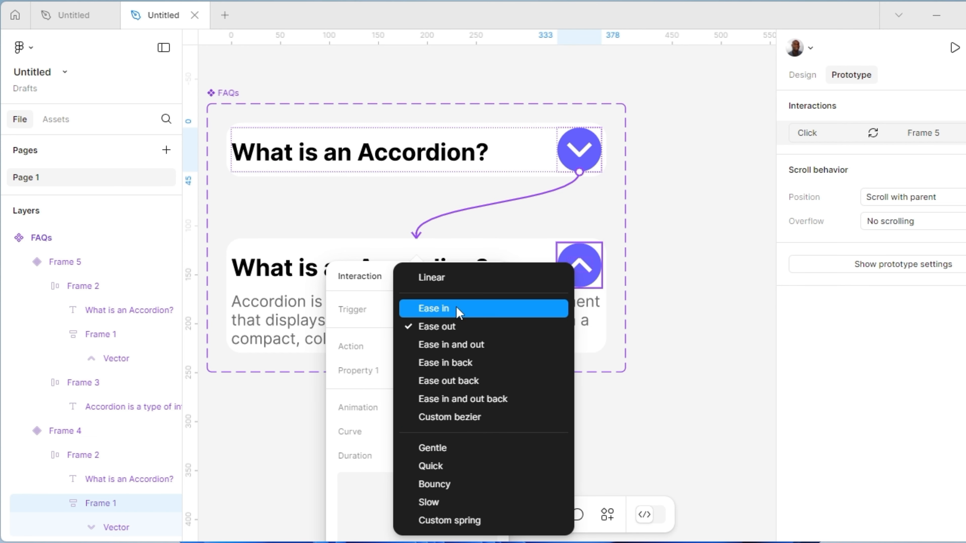
left_click(443, 277)
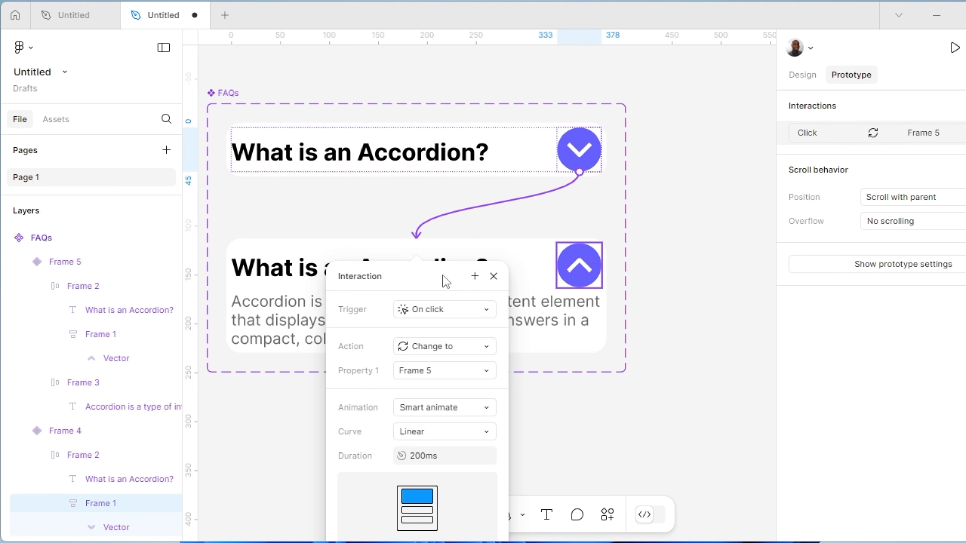
left_click(677, 213)
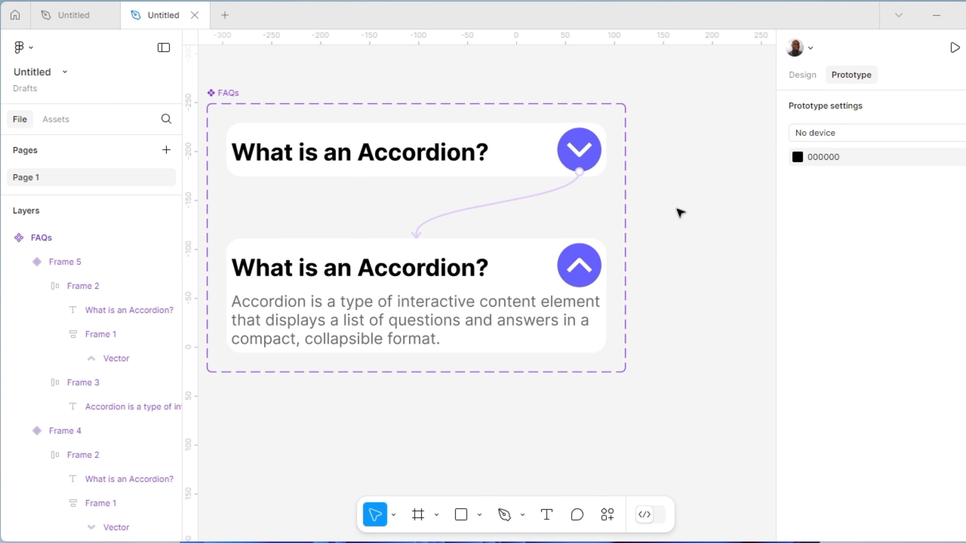
Connect the expanded variant's chevron button back to the collapsed variant with an On click, Change to interaction
left_click(573, 261)
double_click(573, 261)
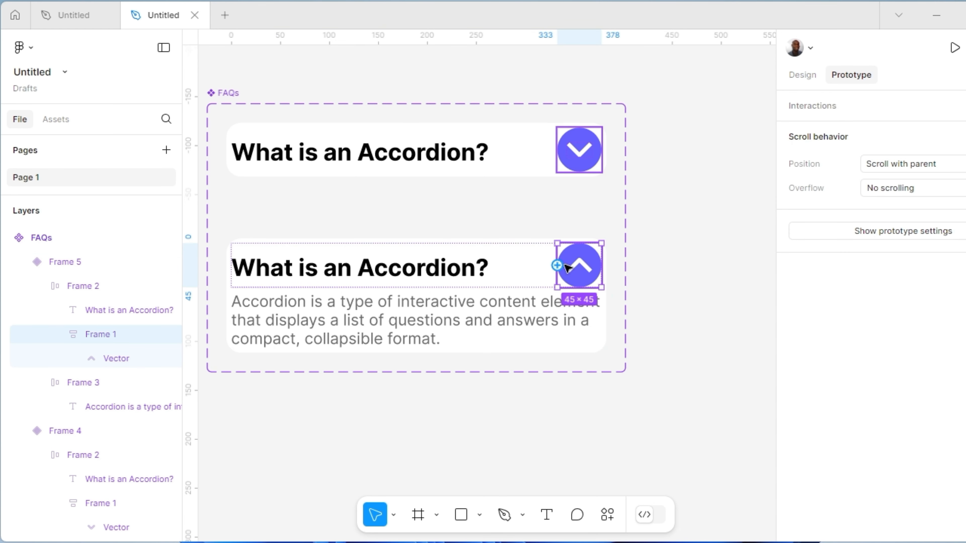
left_click_drag(559, 268, 471, 180)
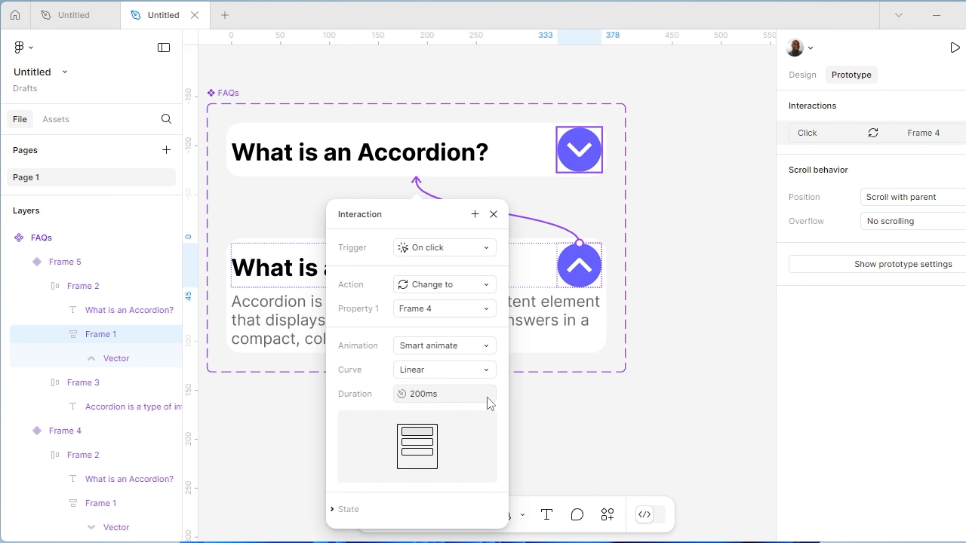
left_click(553, 423)
Move the FAQs component set further left on the canvas to free up space beside it
key("ctrl+minus")
key("ctrl+minus")
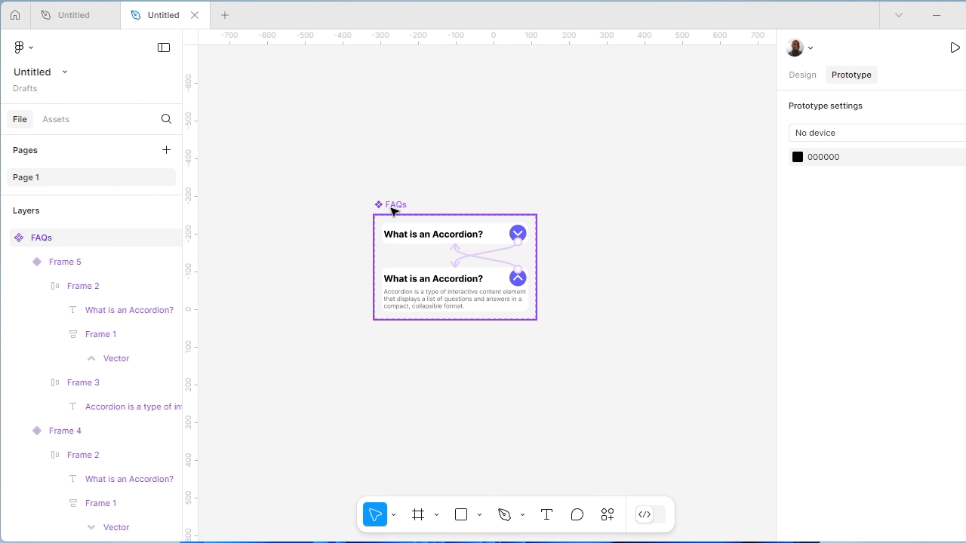
left_click_drag(396, 207, 231, 214)
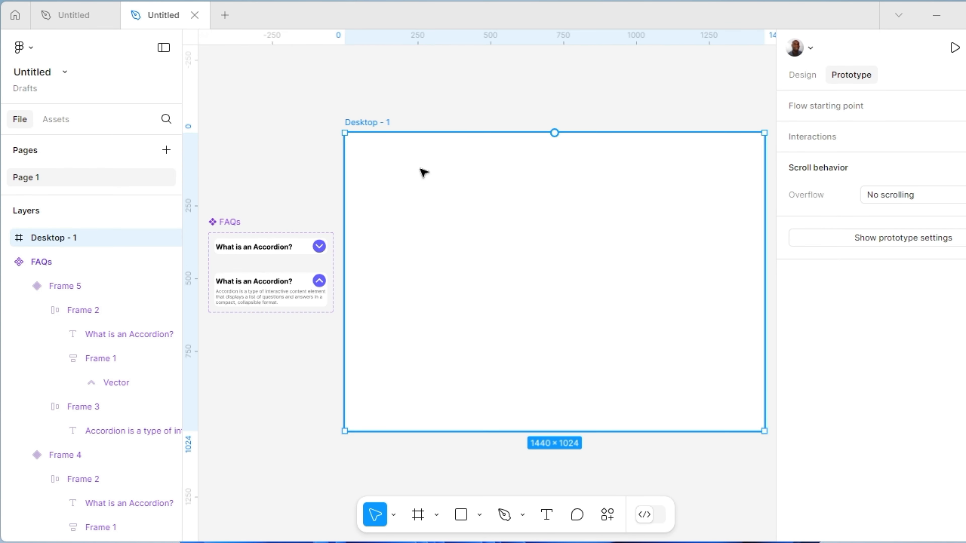
Change the fill of the Desktop - 1 frame from white to a vivid purple
left_click(800, 80)
scroll(921, 406, "down", 5)
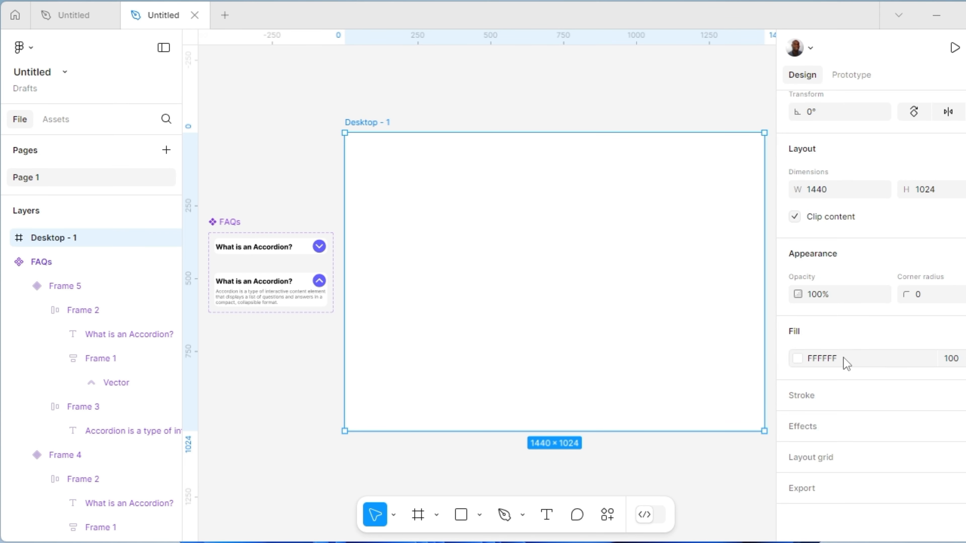
left_click(798, 359)
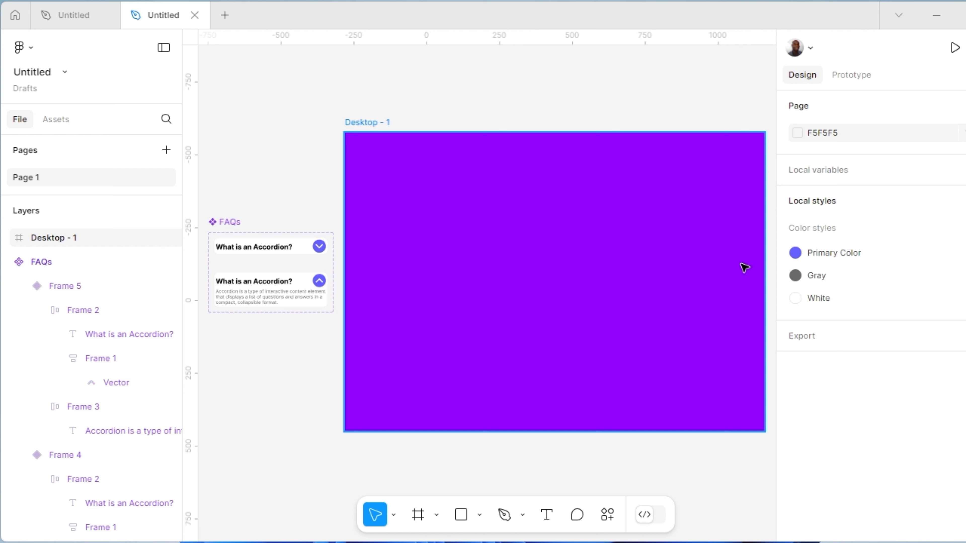
Add a white "FAQs" text heading centred near the top of the Desktop - 1 frame
left_click(546, 517)
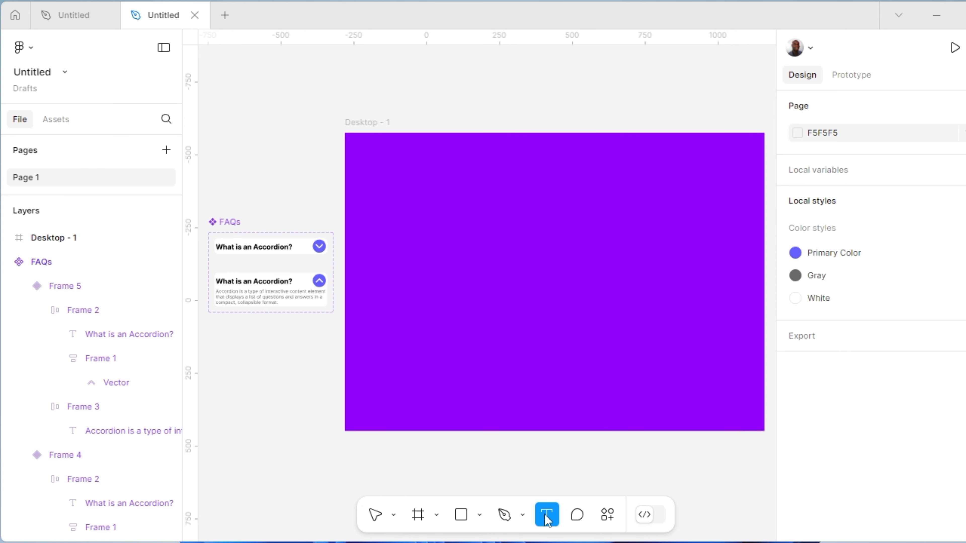
left_click(506, 164)
type("FAQs")
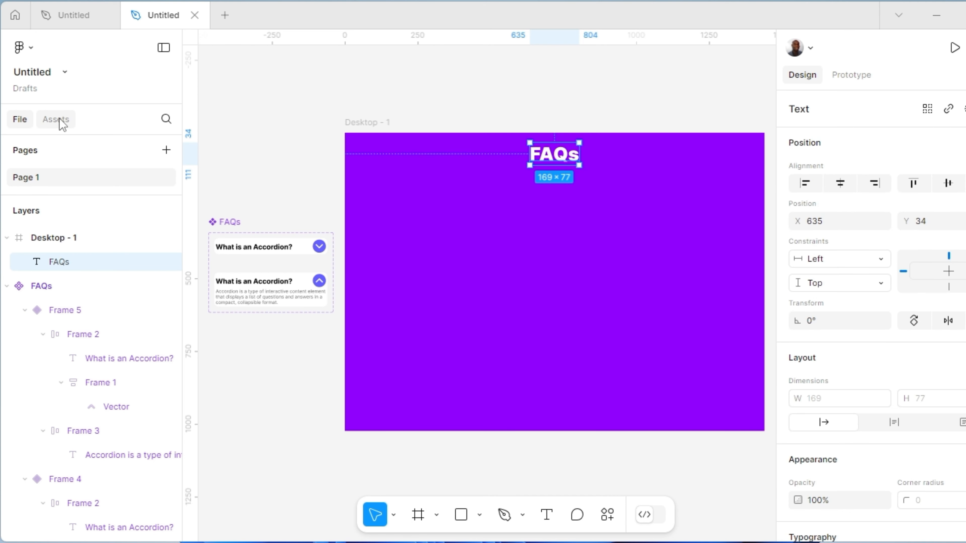
Place a collapsed FAQs component instance below the heading and duplicate it downward to make a column of five
left_click(83, 279)
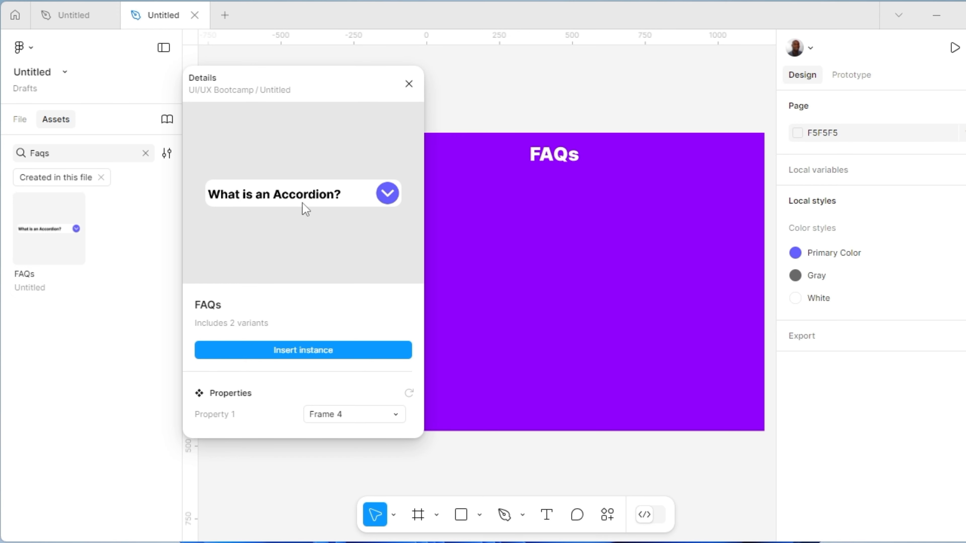
left_click_drag(305, 208, 569, 178)
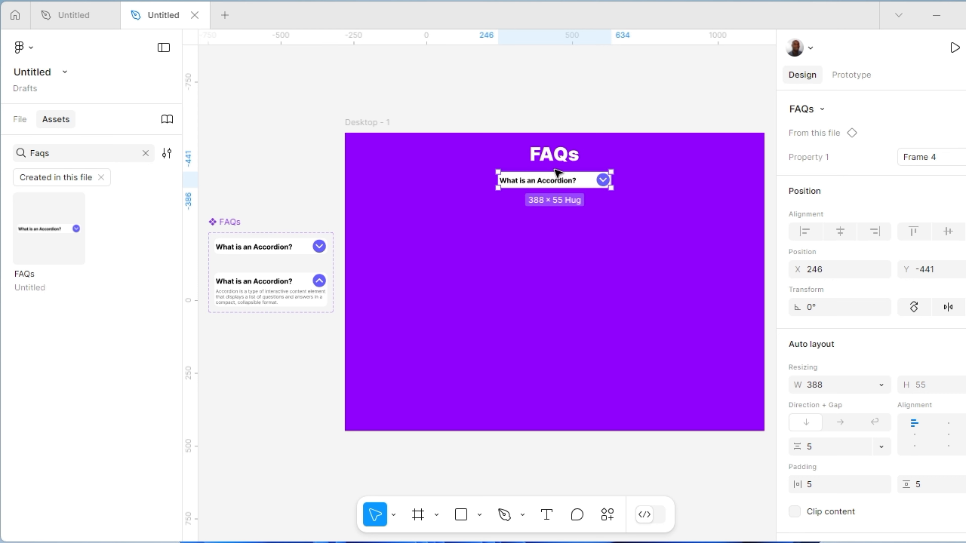
mouse_move(589, 185)
left_mouse_down()
mouse_move(590, 216)
mouse_move(588, 204)
left_mouse_up()
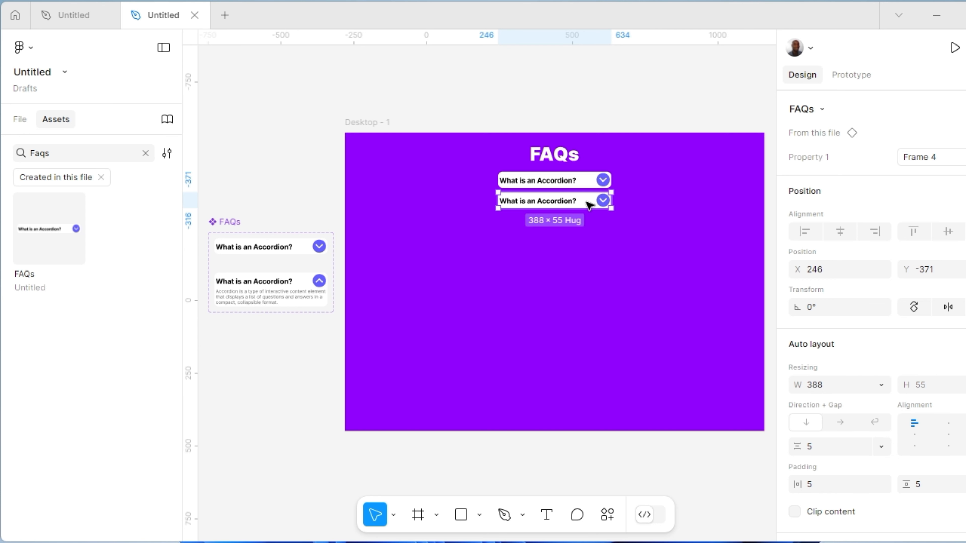
key("ctrl+d")
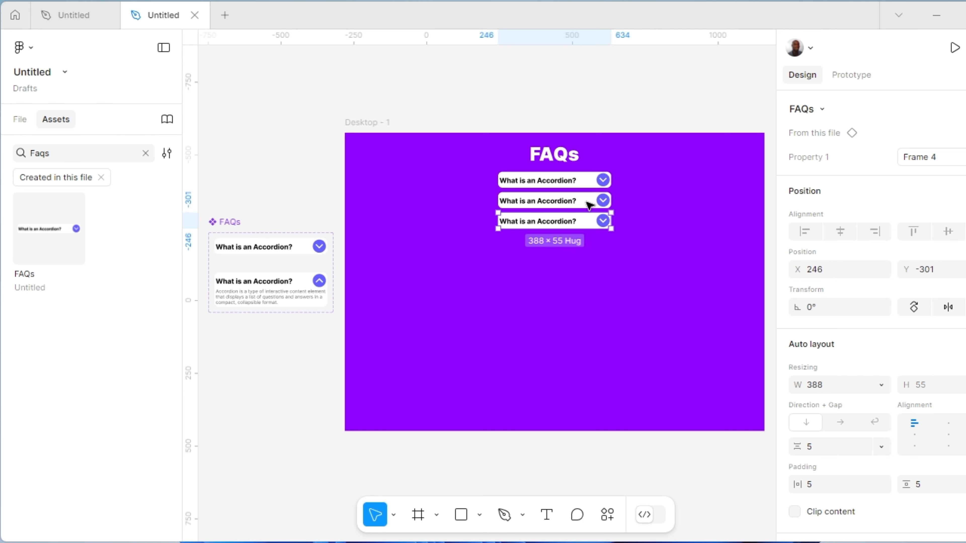
key("ctrl+d")
key("ctrl+d")
Wrap the five FAQs instances in a vertical auto layout frame with a gap of 10
left_click(528, 181)
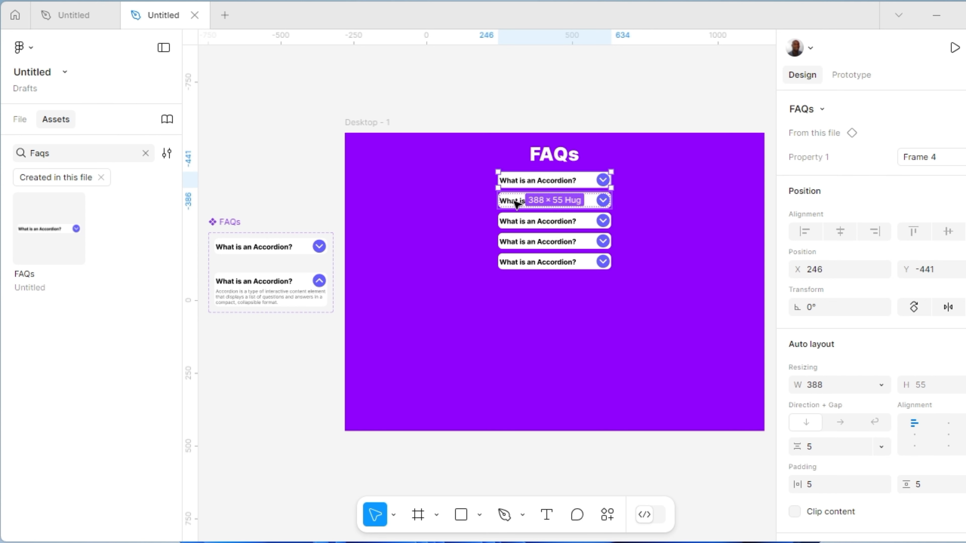
left_click(516, 202, "shift")
left_click(520, 225, "shift")
left_click(520, 240, "shift")
left_click(514, 261, "shift")
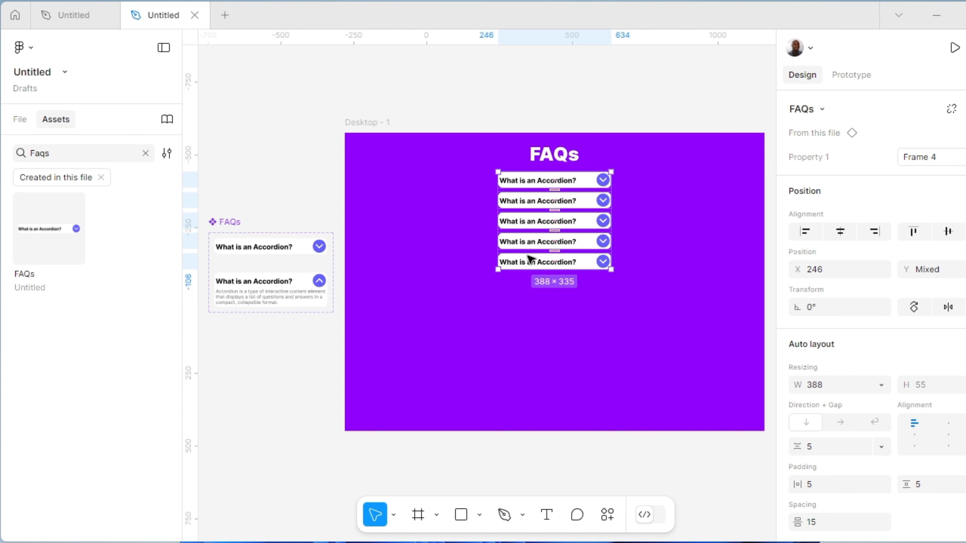
right_click(529, 263)
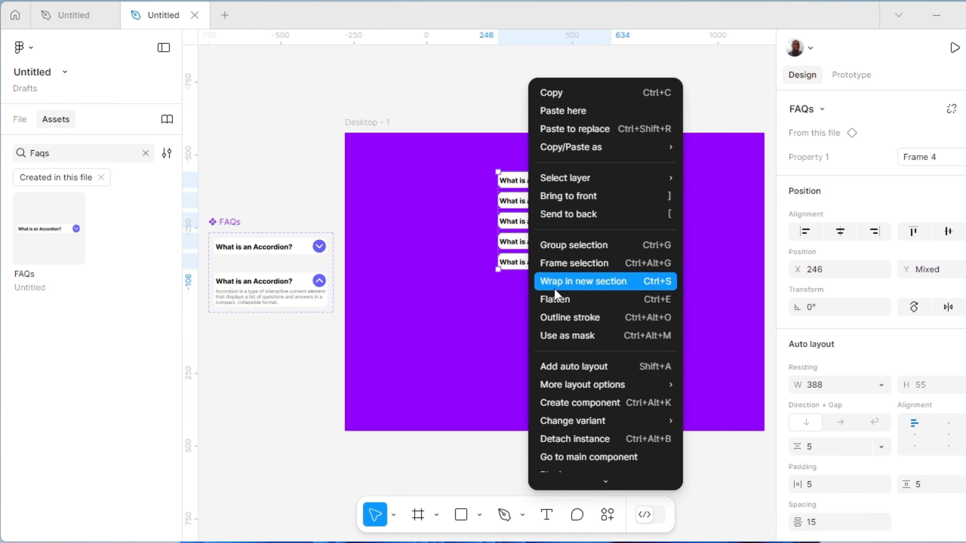
left_click(577, 366)
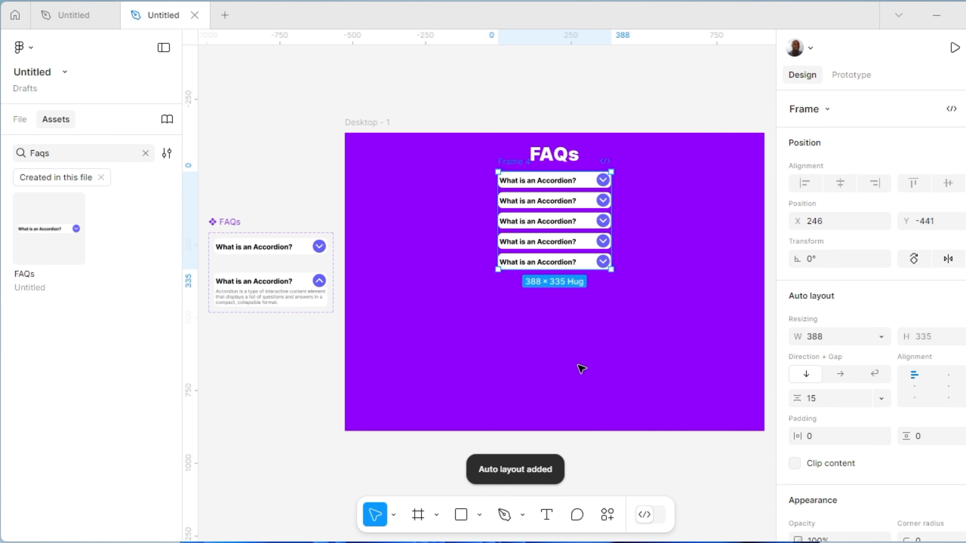
left_click(808, 400)
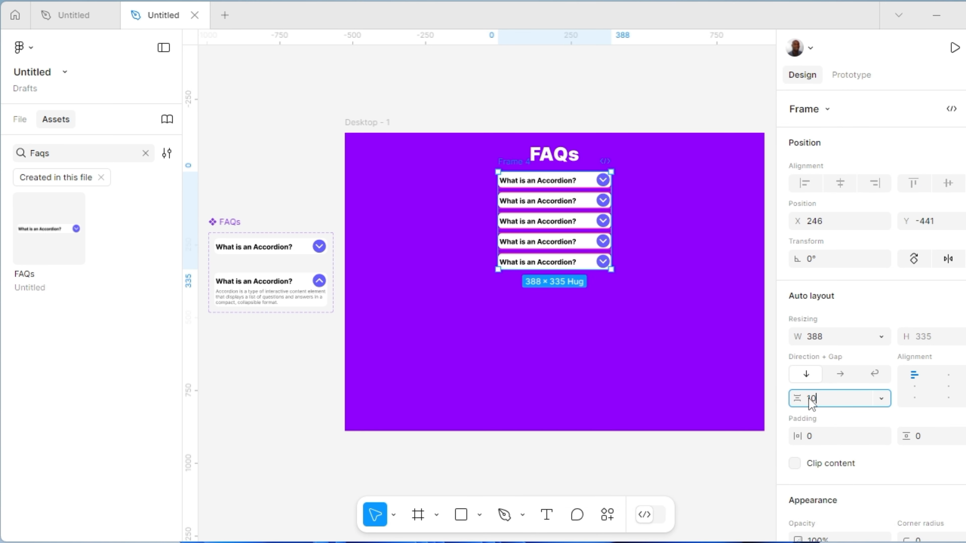
key("Return")
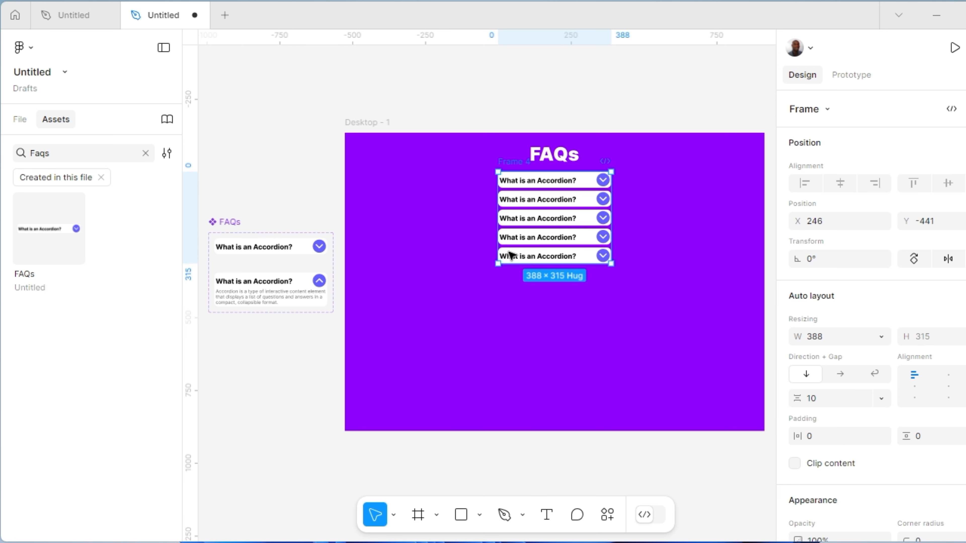
Rename the Desktop - 1 frame to "Prototype"
left_click(380, 115)
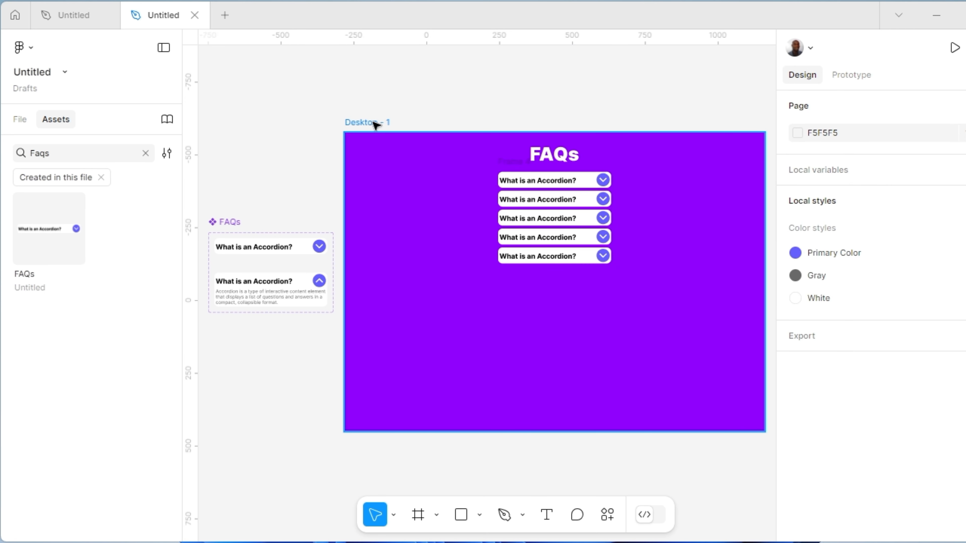
left_click(375, 125)
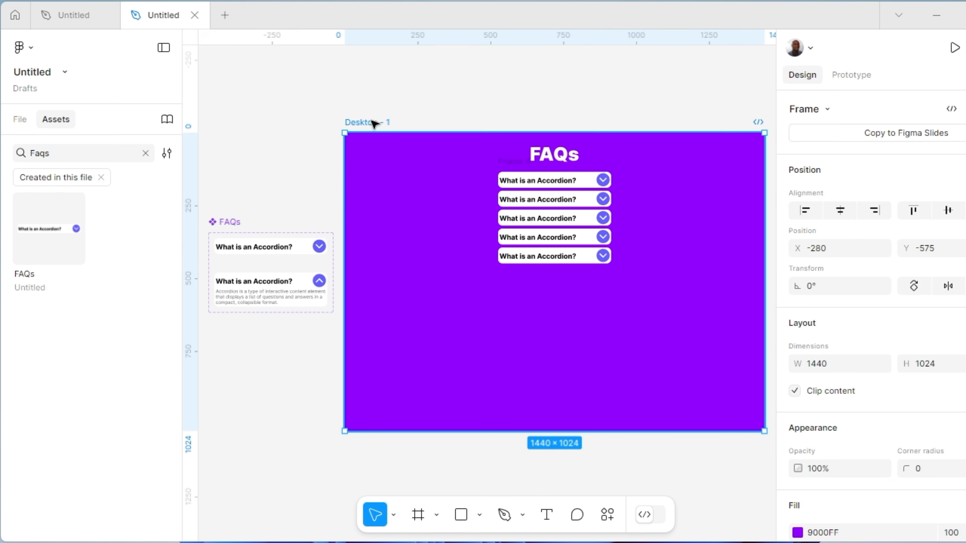
double_click(374, 123)
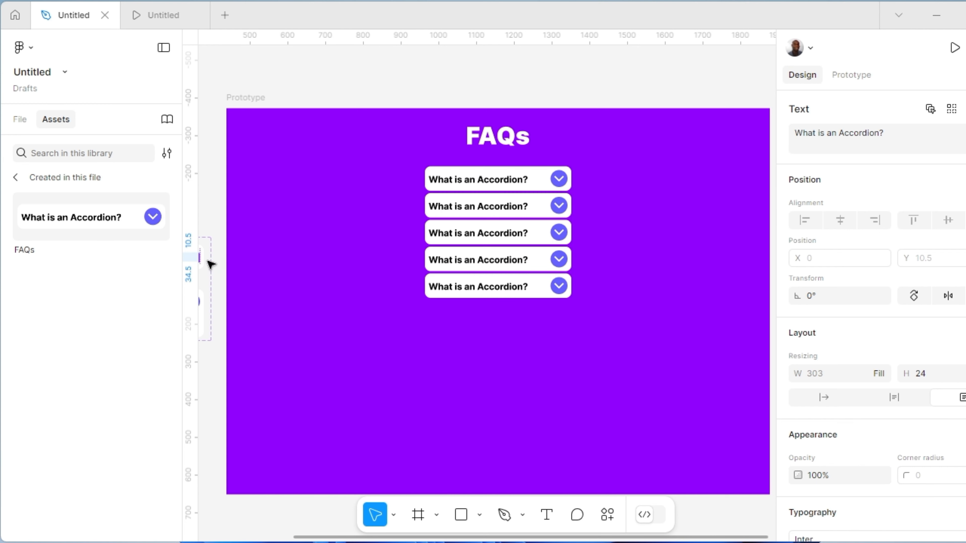
Apply the Primary Color style to the question text in the collapsed FAQs variant
scroll(210, 264, "left", 6)
scroll(211, 264, "down", 1)
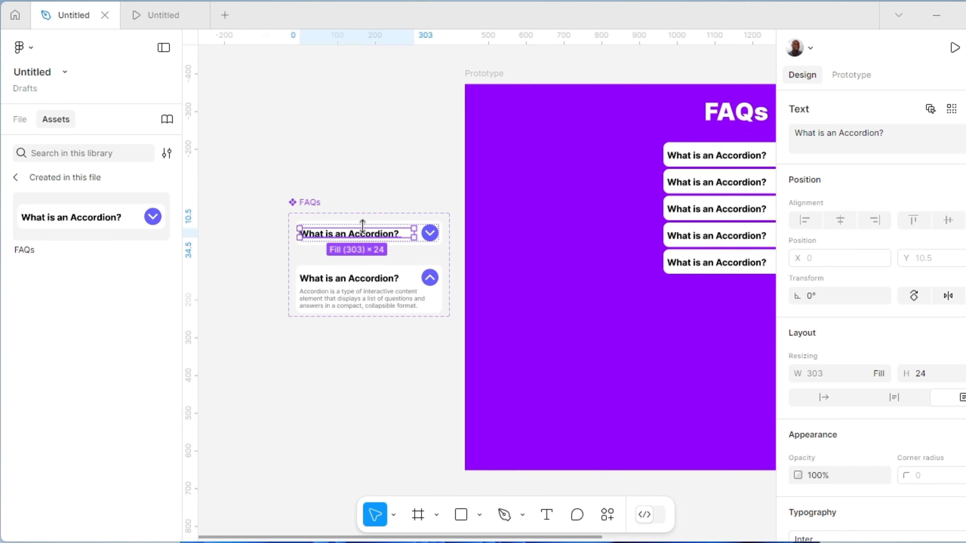
scroll(373, 237, "up", 5)
double_click(374, 234)
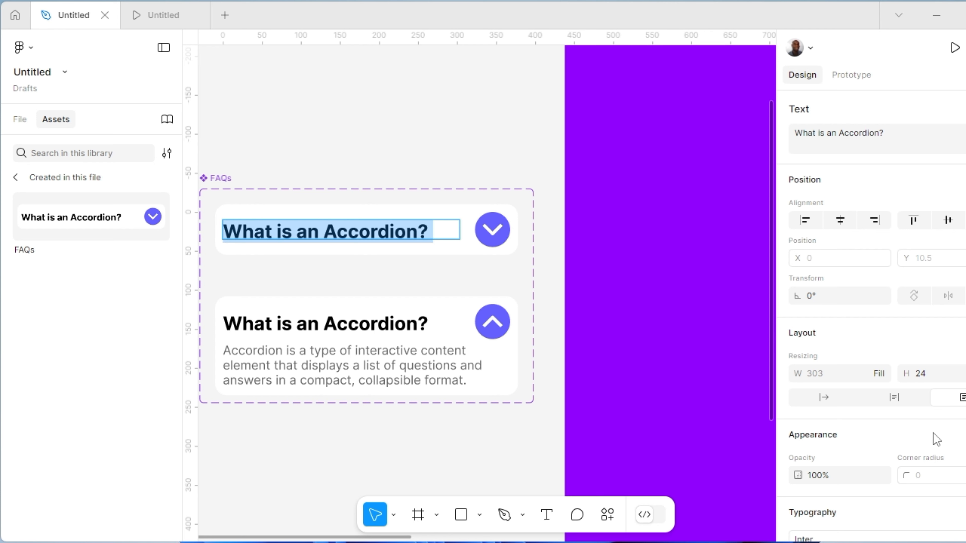
scroll(903, 356, "down", 8)
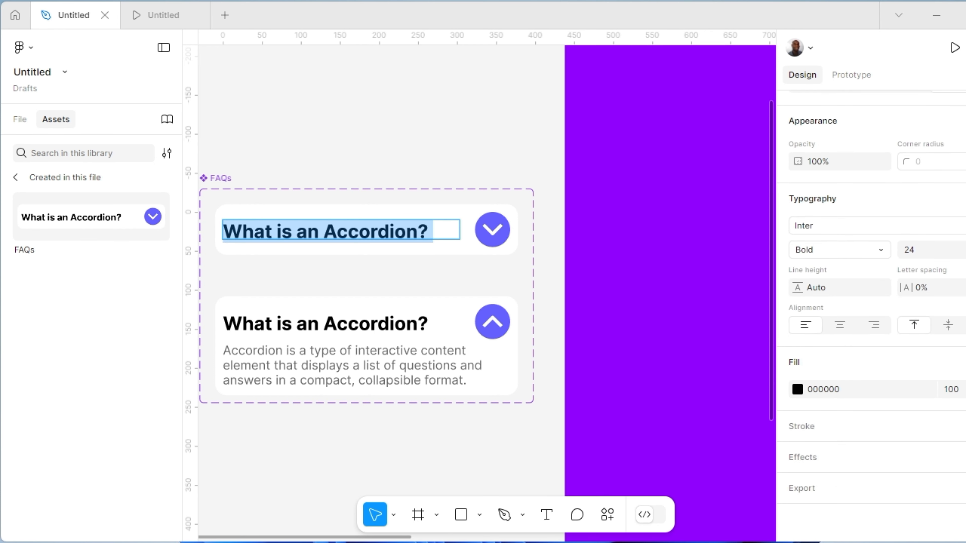
left_click(965, 362)
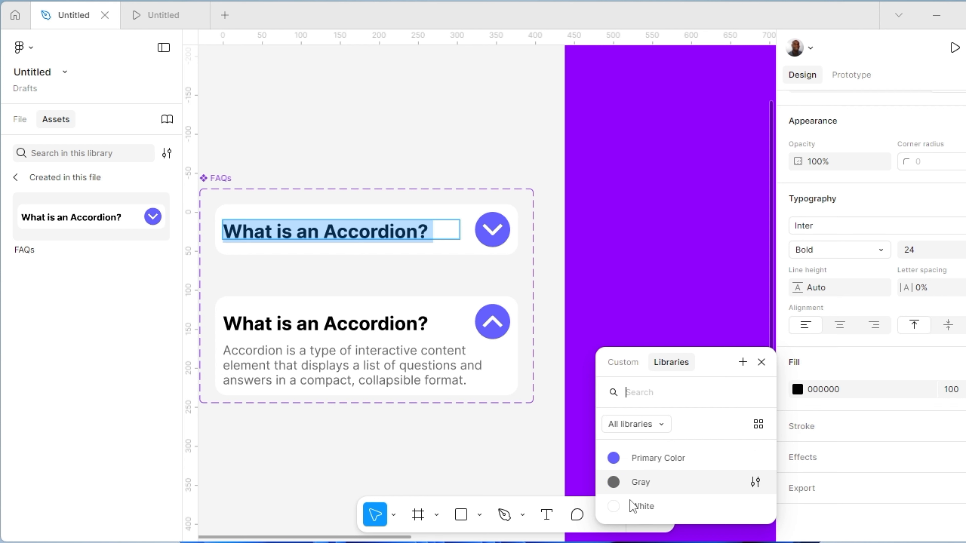
left_click(618, 460)
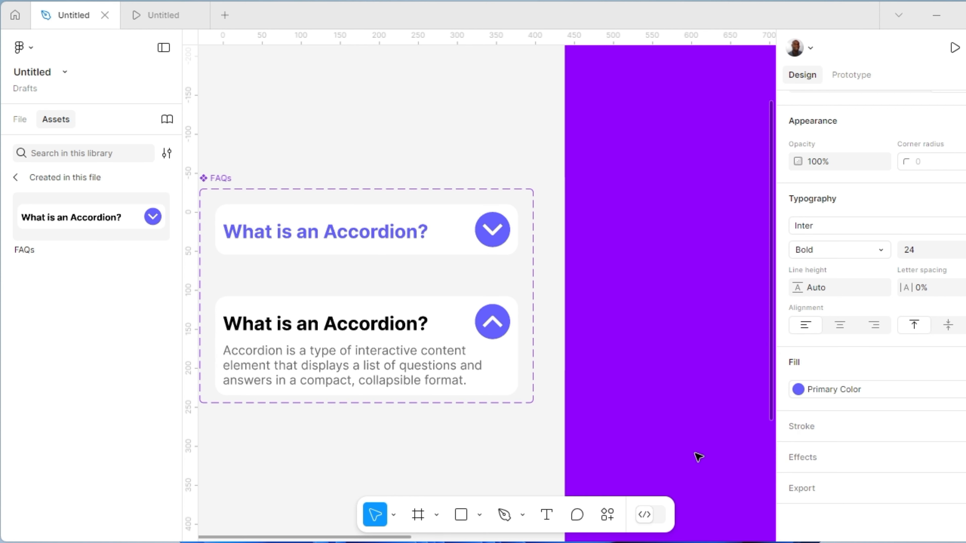
Apply the Primary Color style to the question text in the expanded FAQs variant
double_click(354, 322)
double_click(354, 322)
key("ctrl+a")
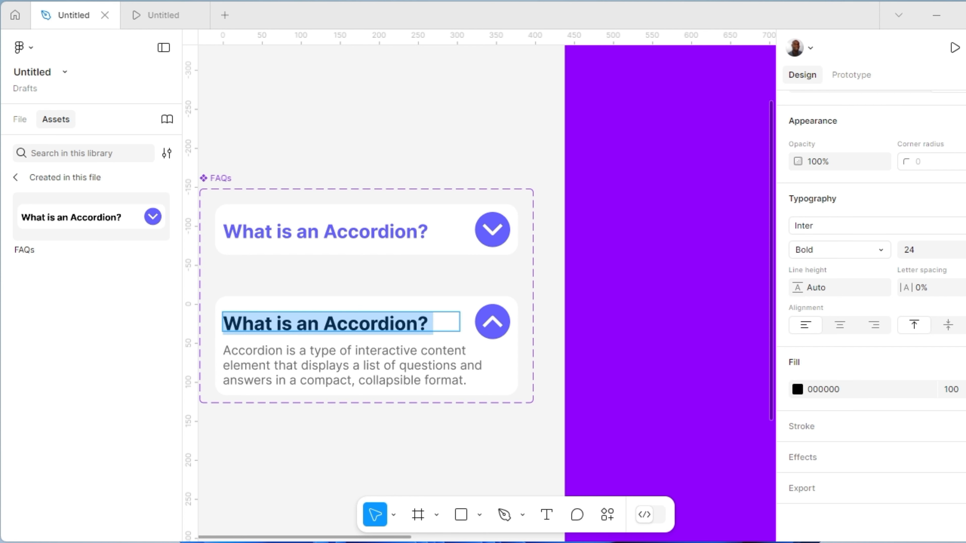
left_click(964, 363)
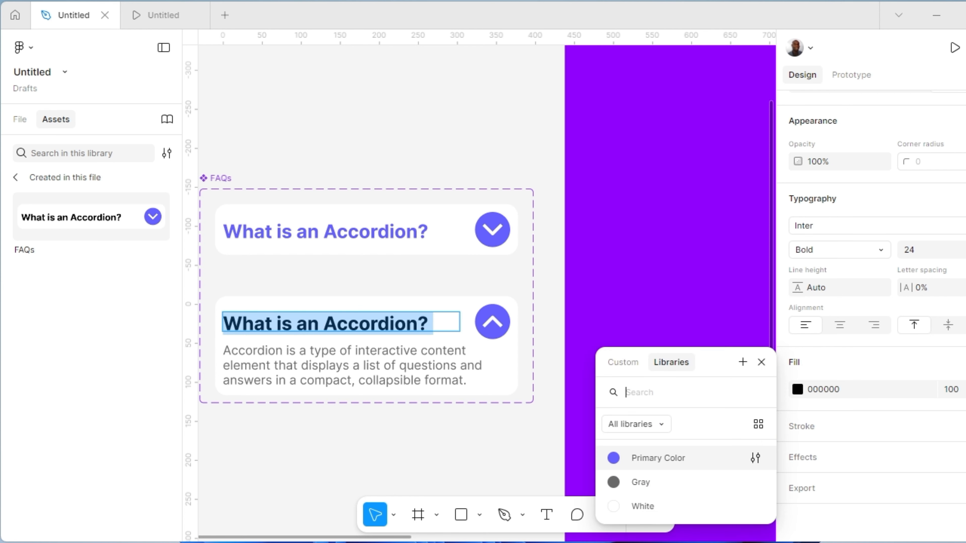
left_click(614, 460)
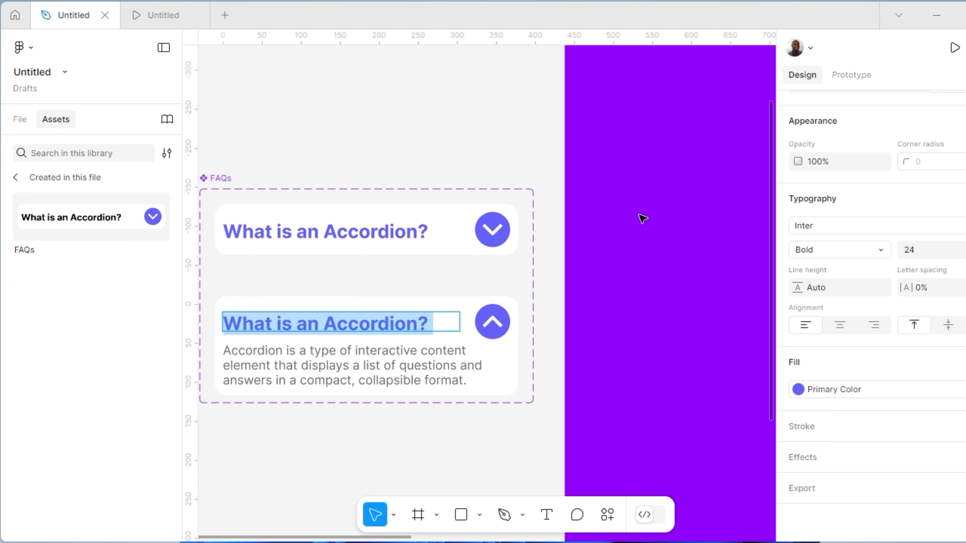
key("Escape")
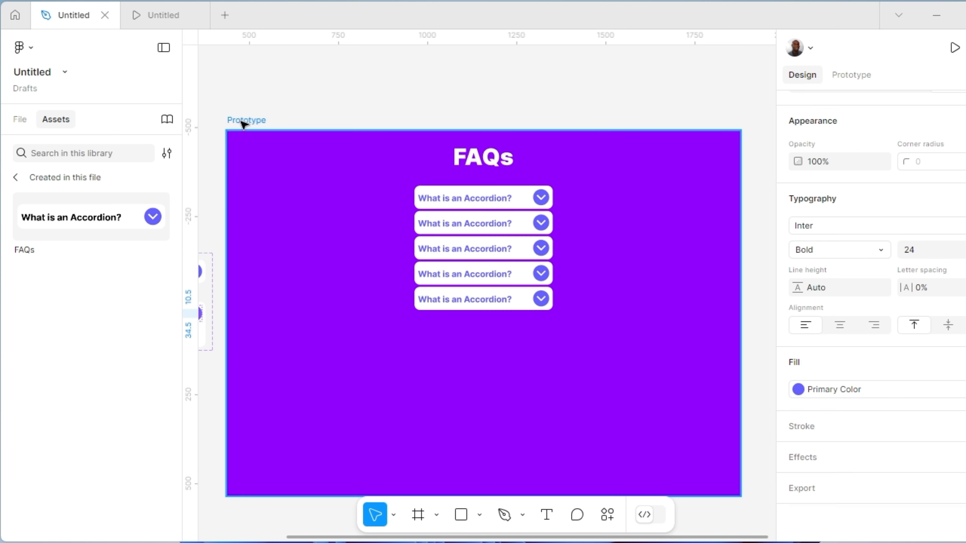
Present the Prototype frame and test expanding and collapsing the accordion items with their chevron buttons
left_click(242, 122)
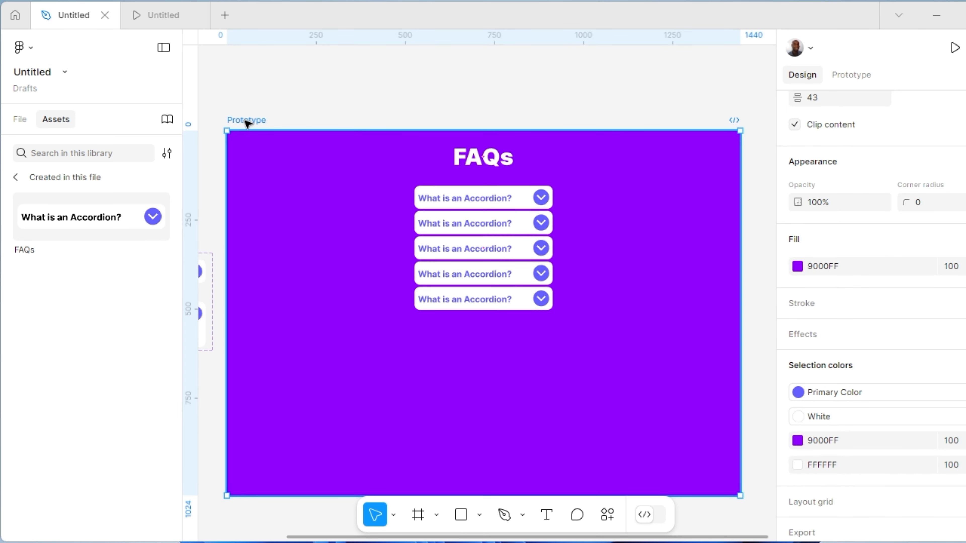
left_click(954, 49)
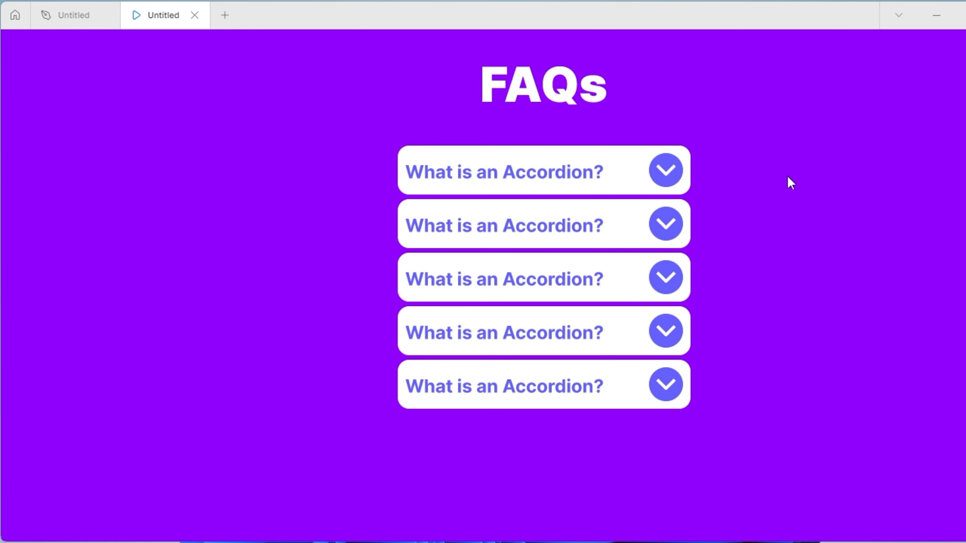
left_click(671, 179)
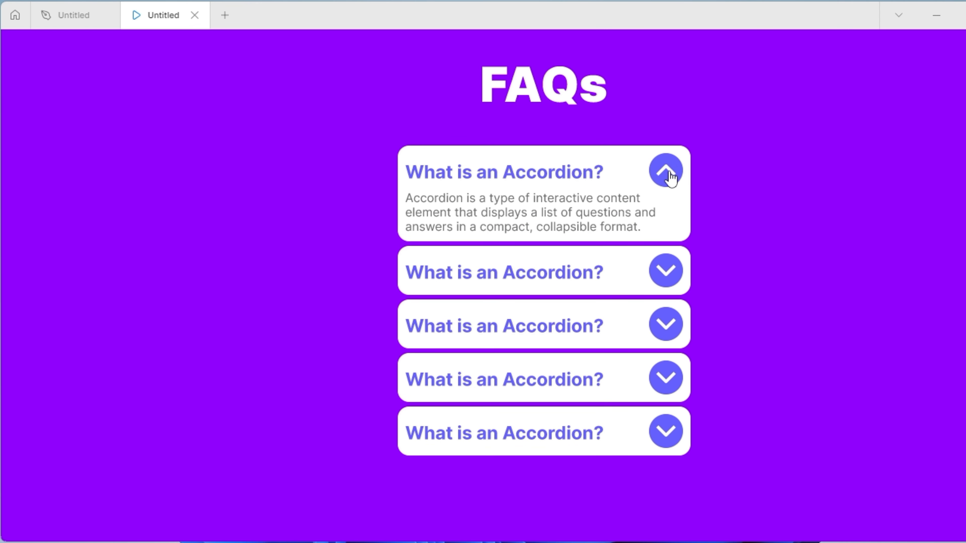
left_click(666, 171)
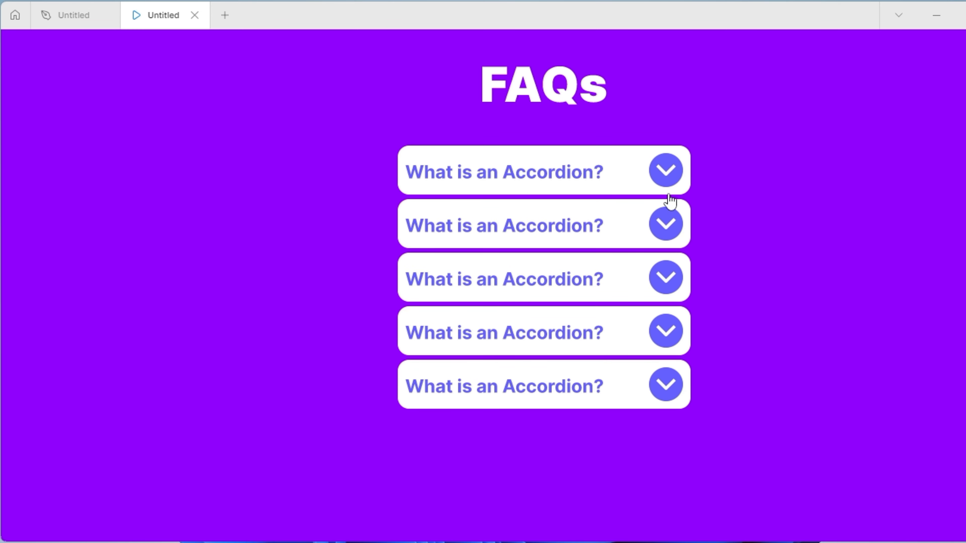
left_click(667, 223)
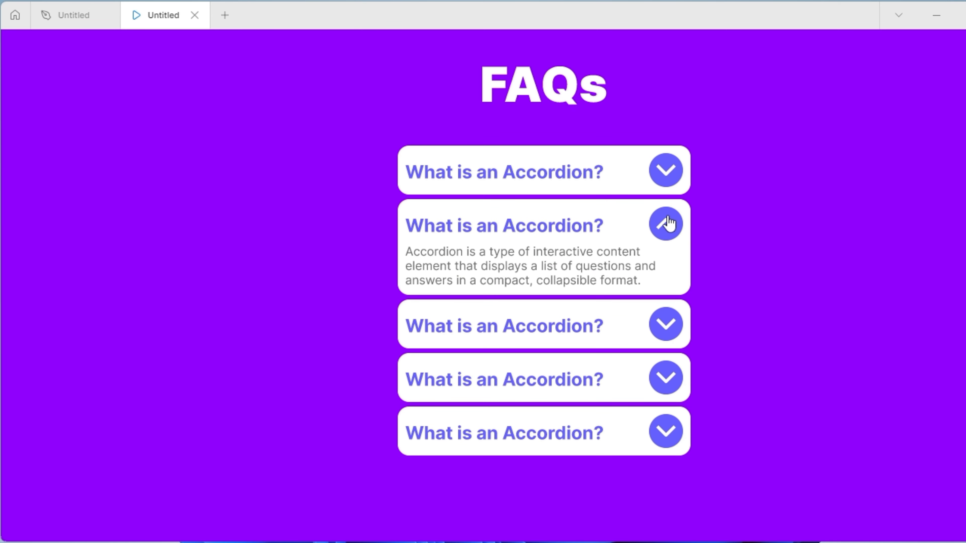
left_click(668, 224)
left_click(671, 281)
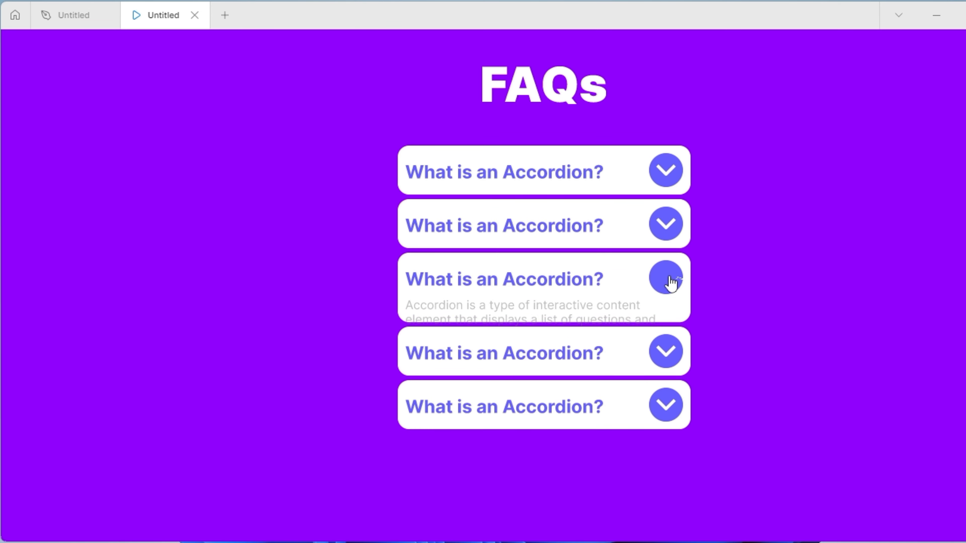
left_click(671, 283)
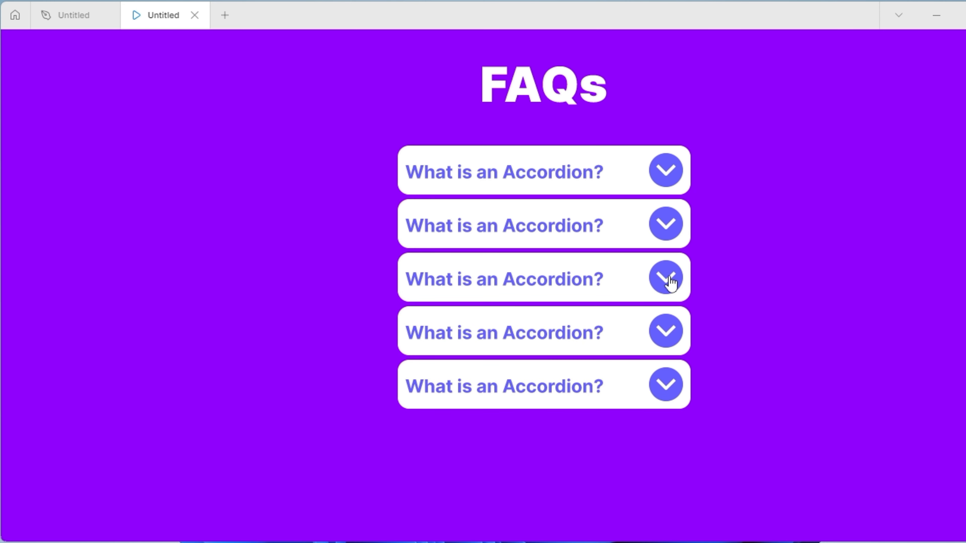
left_click(671, 283)
left_click(670, 377)
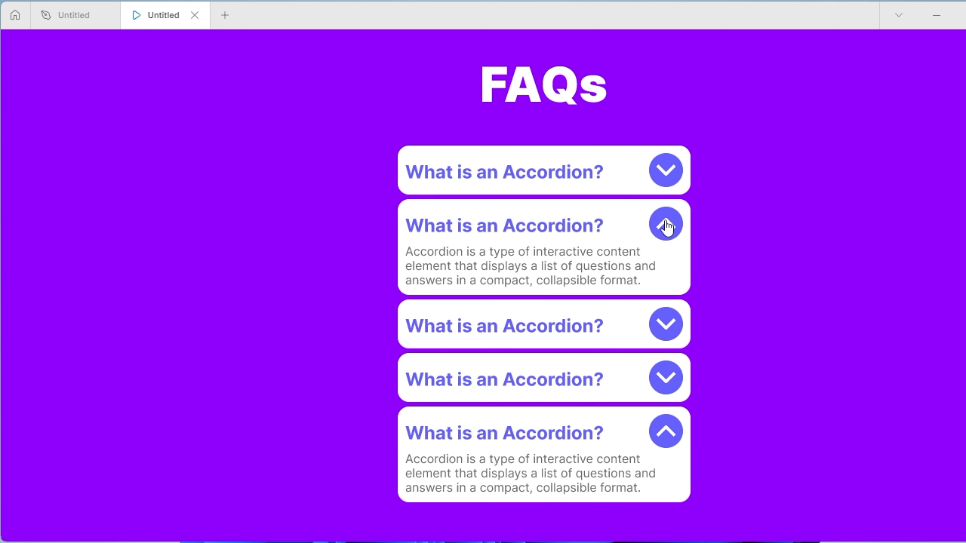
left_click(668, 227)
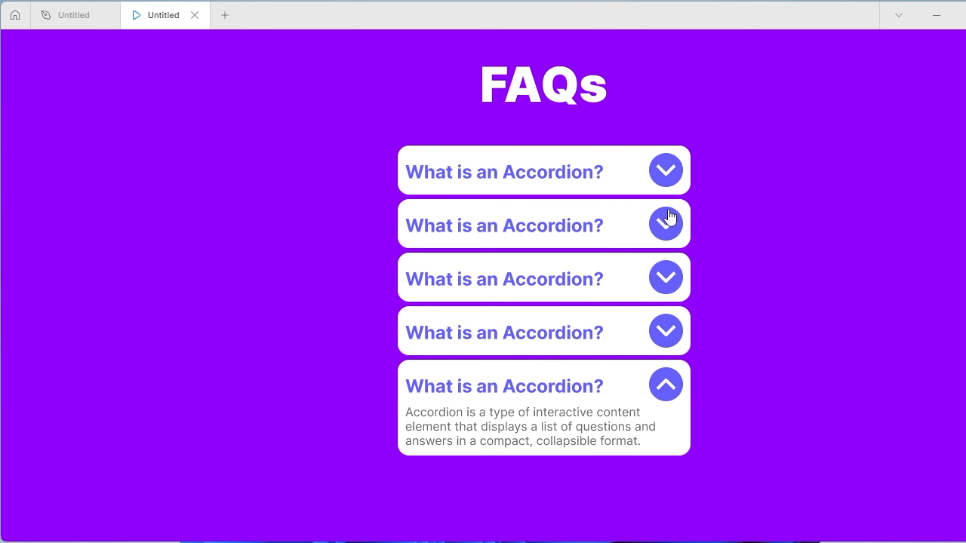
left_click(671, 182)
left_click(671, 182)
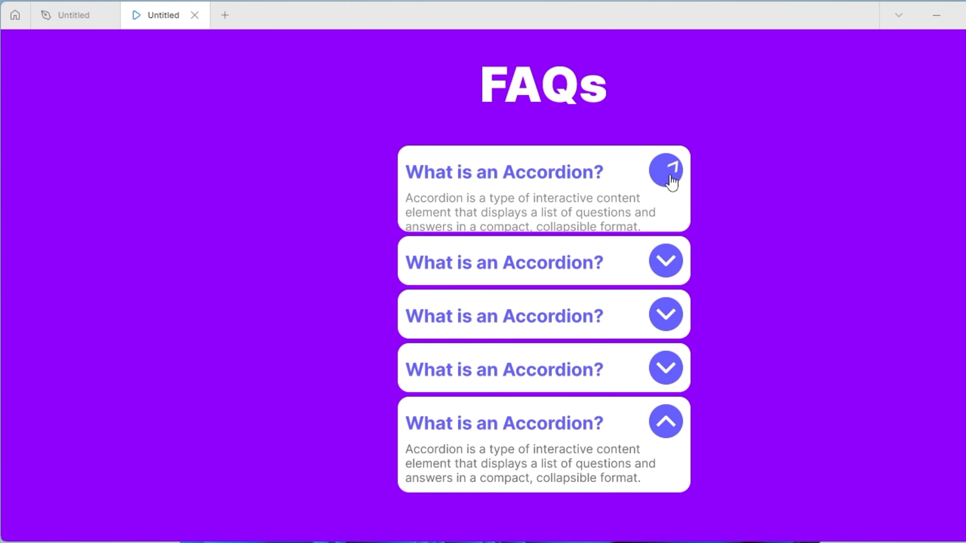
left_click(673, 233)
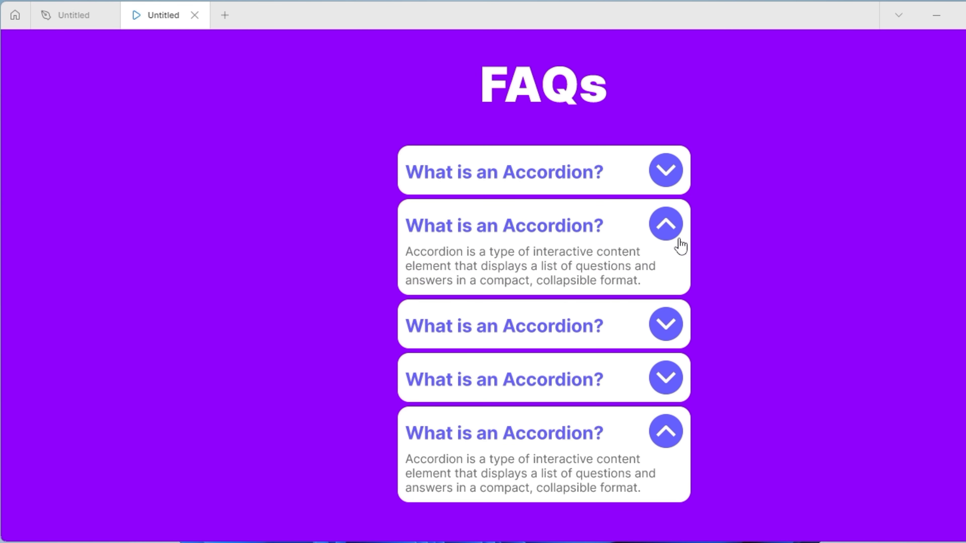